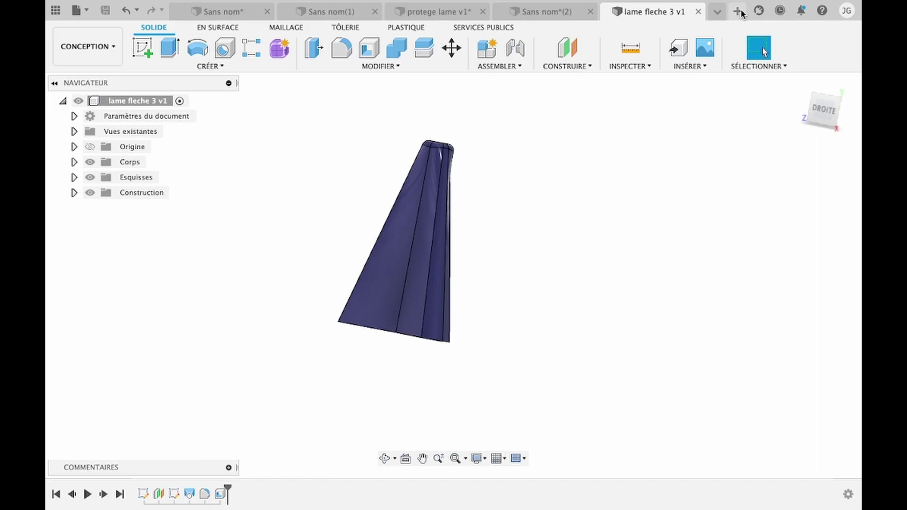
- Start a new design with a sketch on the horizontal XZ origin plane
click(738, 11)
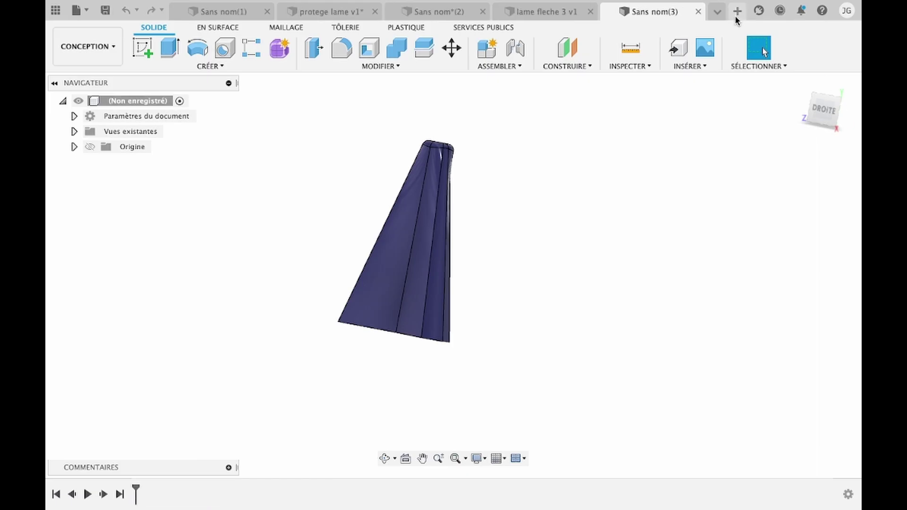
click(143, 51)
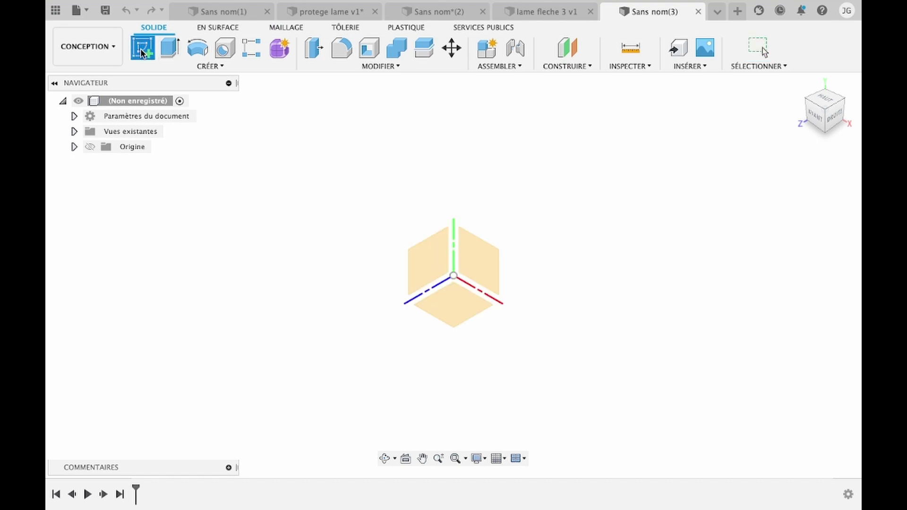
click(446, 308)
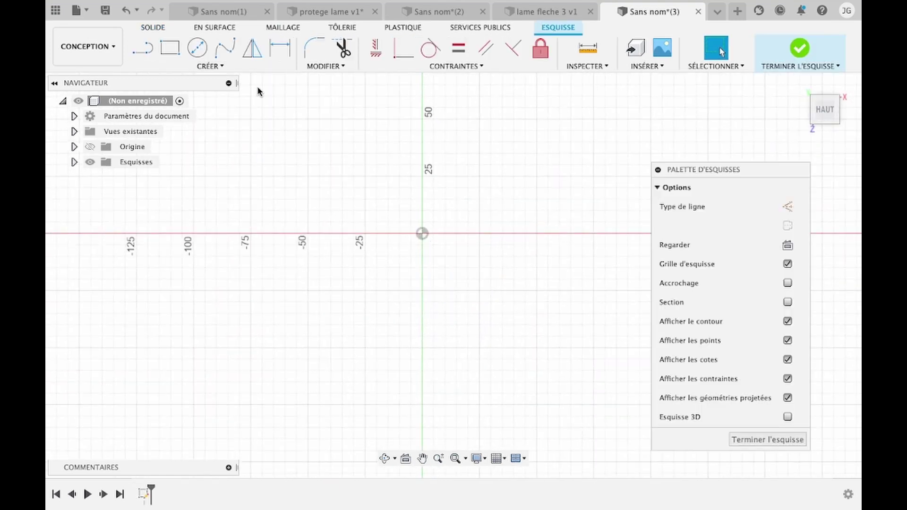
- Draw a 22 mm diameter circle centred on the origin and zoom in on it
click(207, 50)
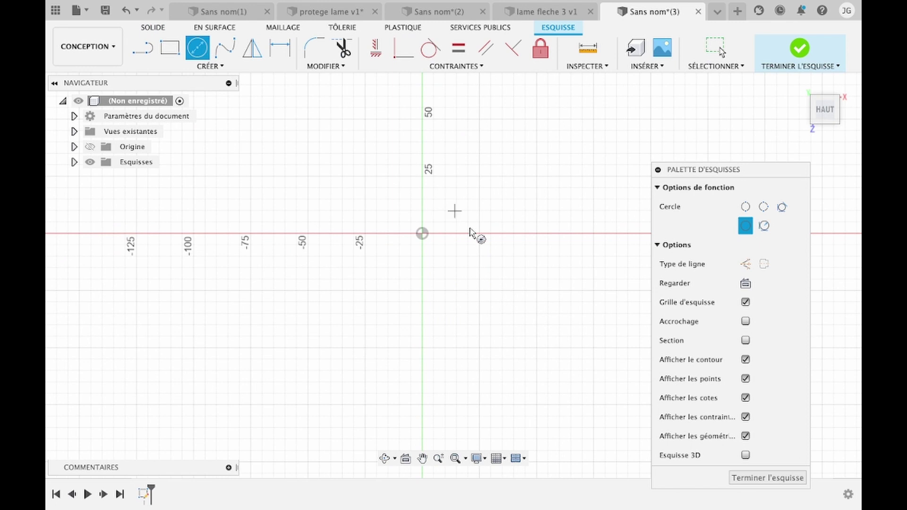
click(422, 233)
text(22)
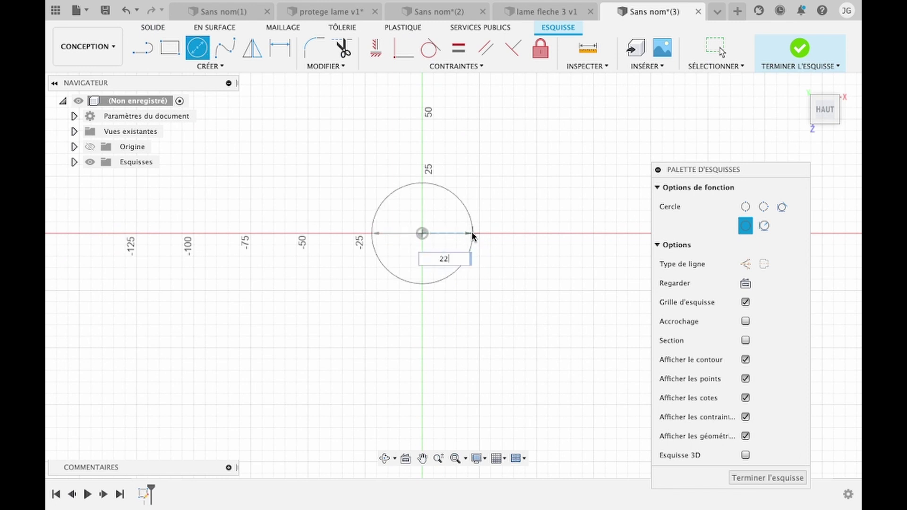
key(Return)
key(Escape)
scroll(472, 231, up, 3)
scroll(471, 231, up, 2)
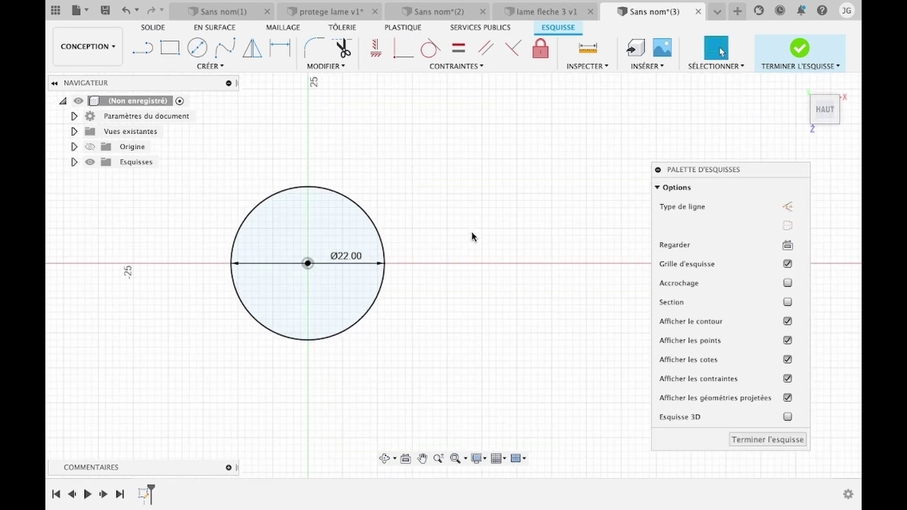
middle_drag(125, 269, 263, 245)
scroll(494, 205, up, 2)
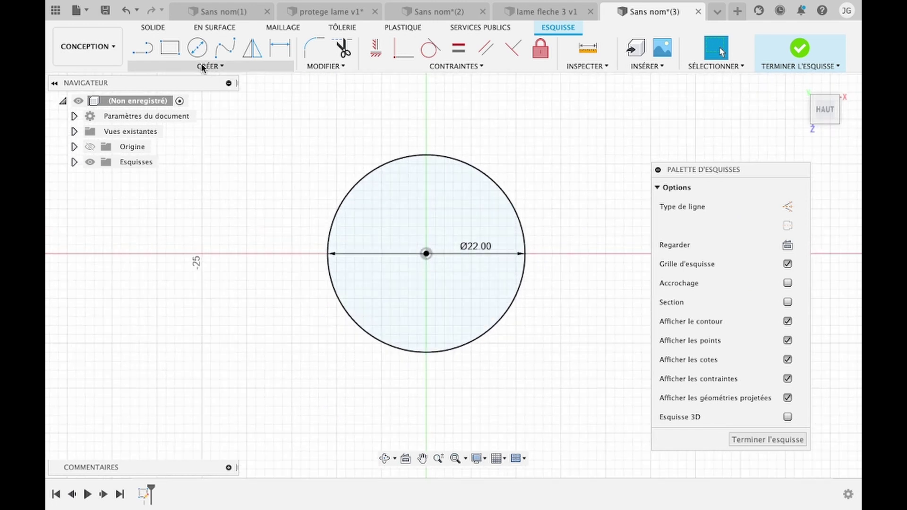
- Draw a trial 2 mm line from the centre, then delete it and its dimension
click(144, 47)
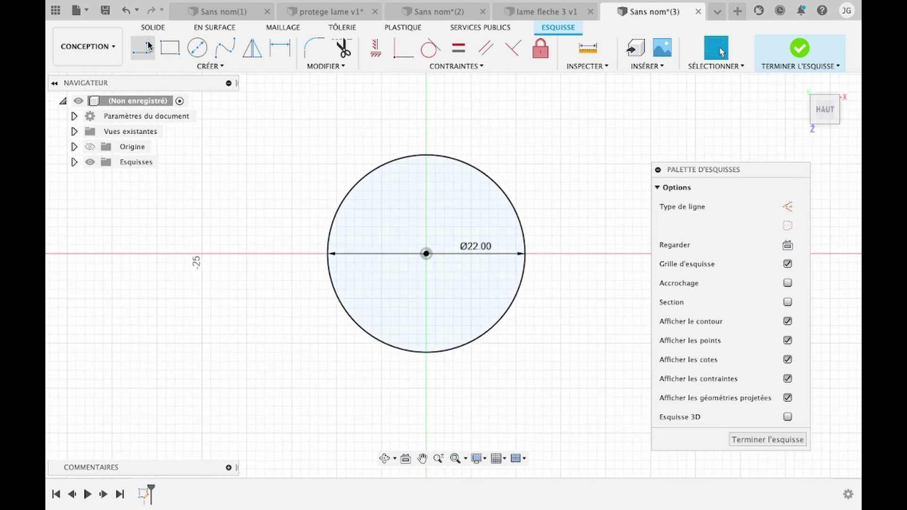
click(426, 254)
text(2)
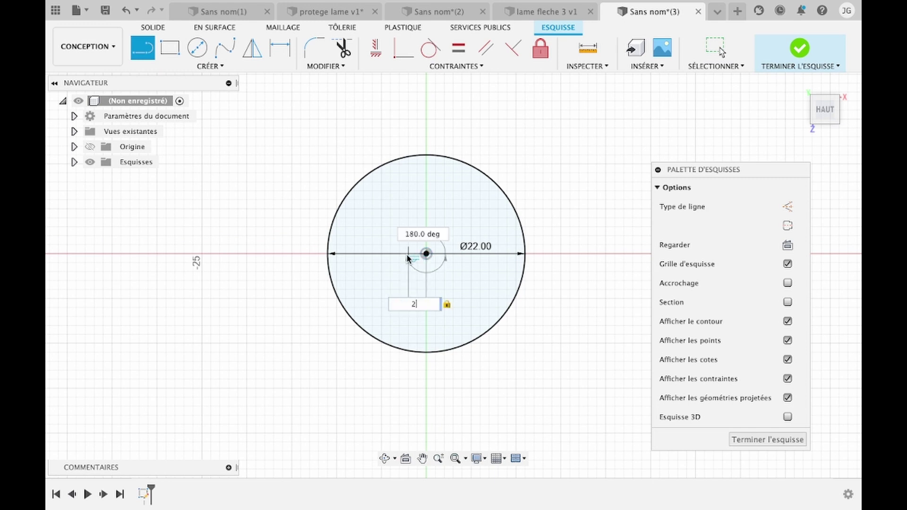
key(Return)
key(Escape)
key(l)
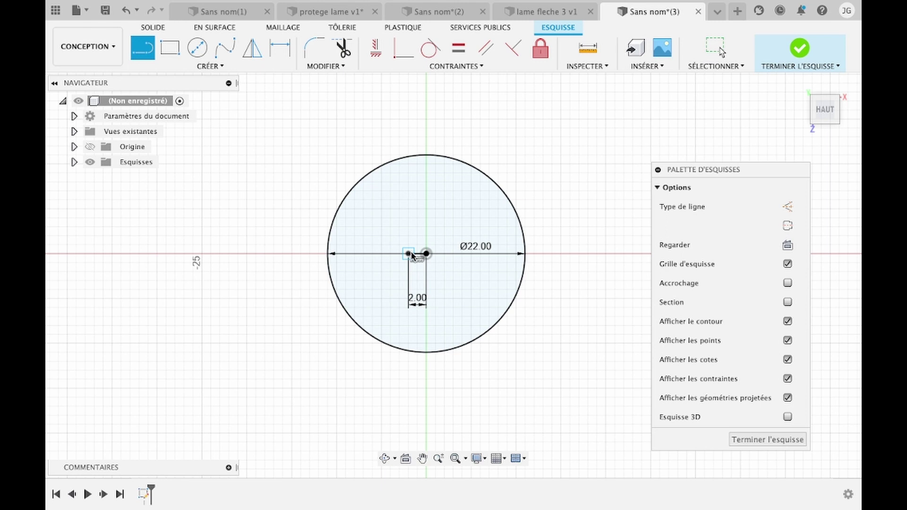
key(Escape)
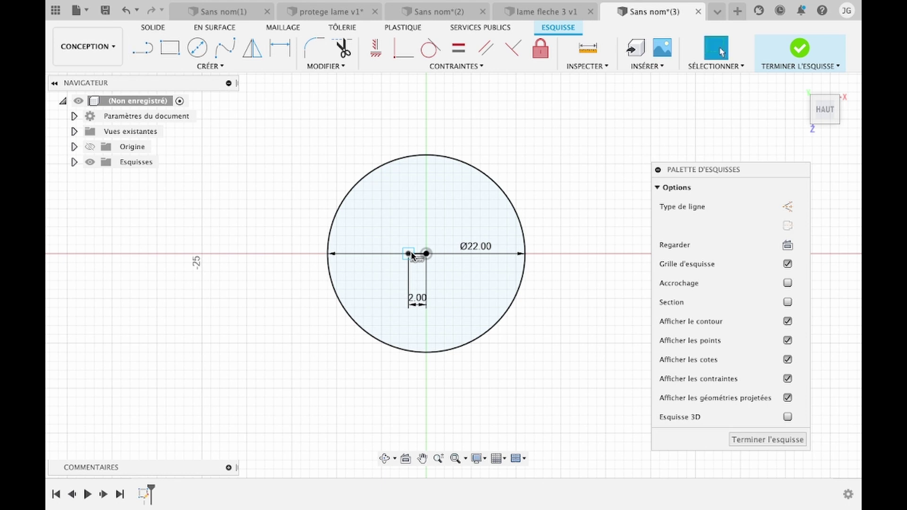
click(426, 297)
key(Delete)
click(407, 253)
key(Delete)
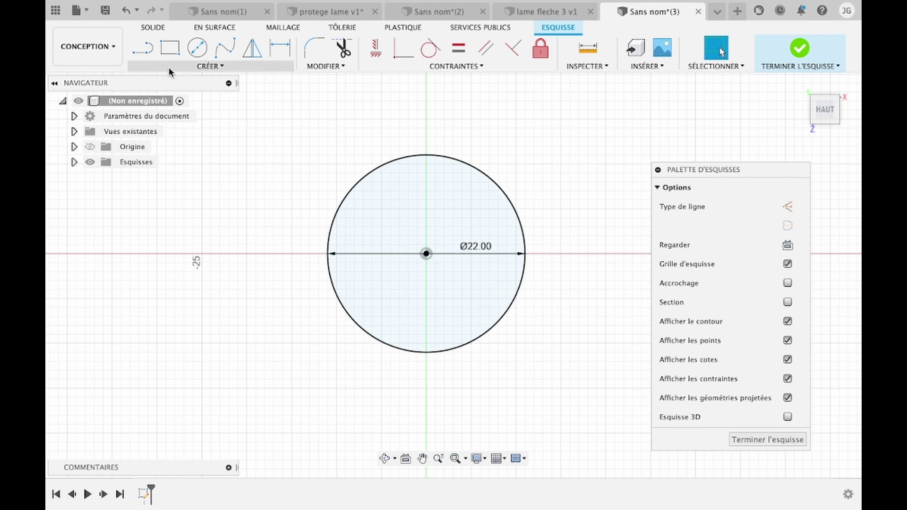
- Draw a line 1.5 mm left of centre, then vertically up to the circle's top edge
click(142, 48)
click(426, 254)
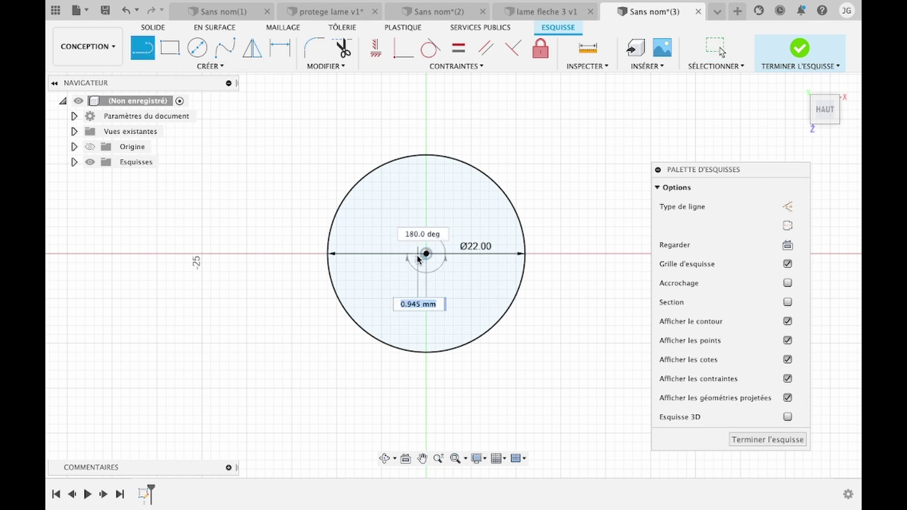
text(1,5)
key(Return)
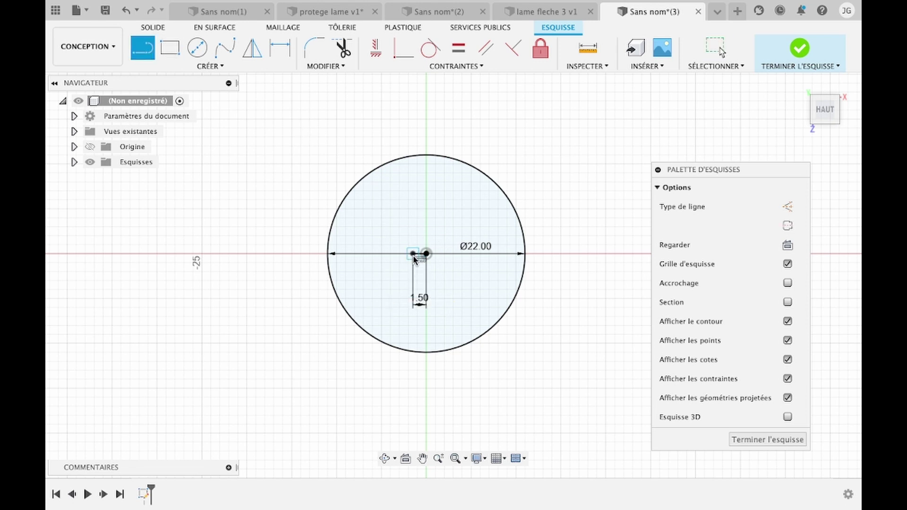
click(412, 158)
key(Escape)
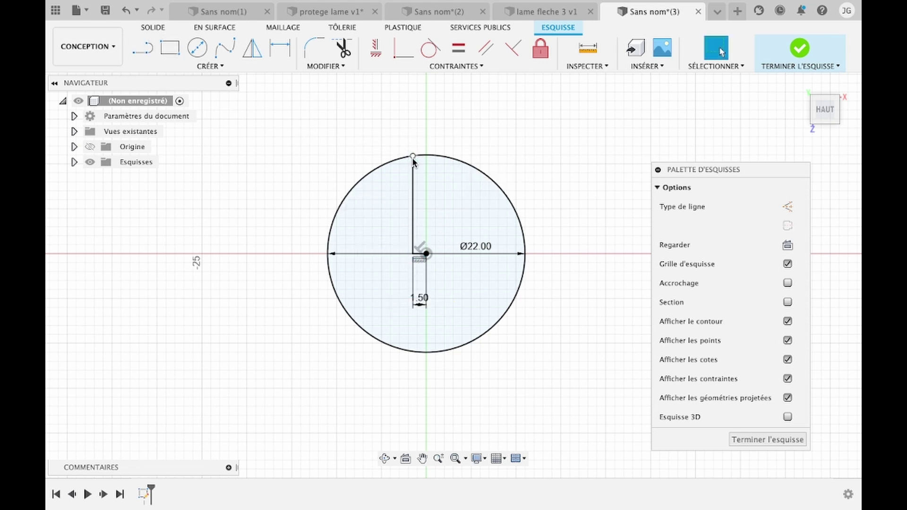
scroll(412, 157, up, 3)
- Draw the matching line 1.5 mm right of centre, vertically up to the circle's edge
key(l)
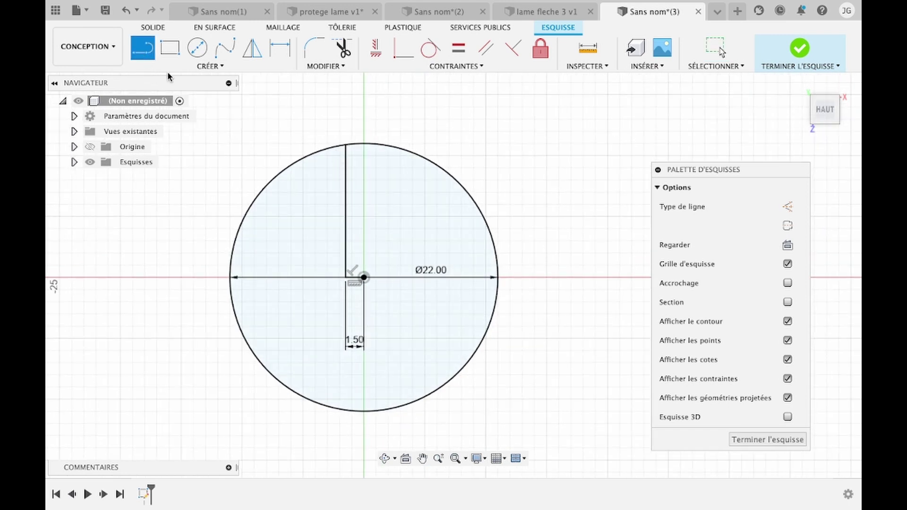
click(364, 278)
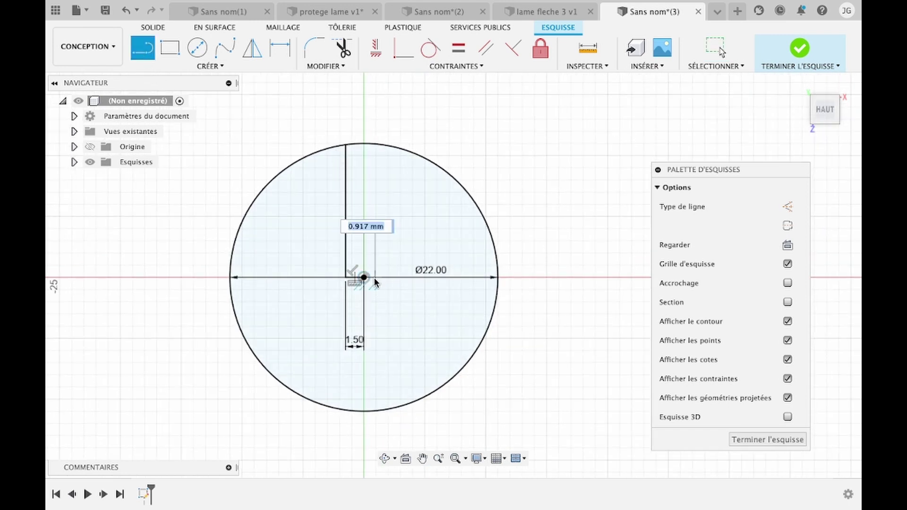
text(1,5)
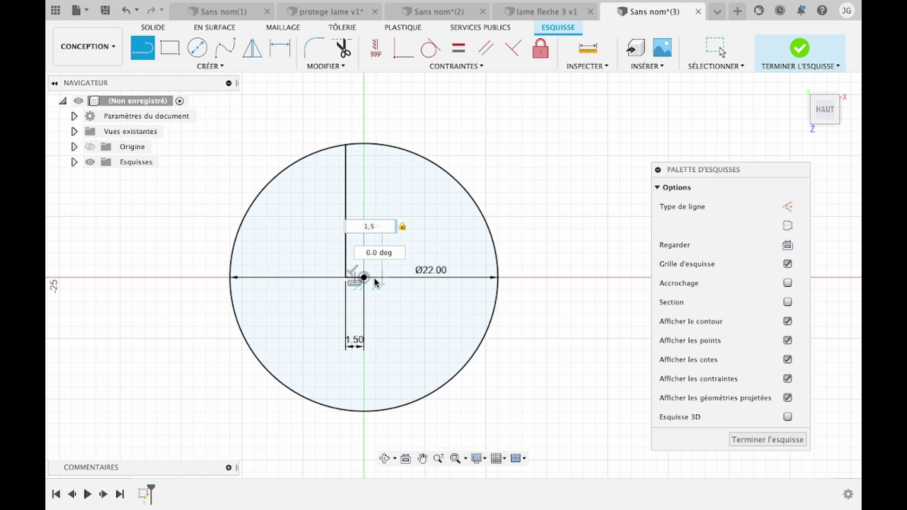
key(Return)
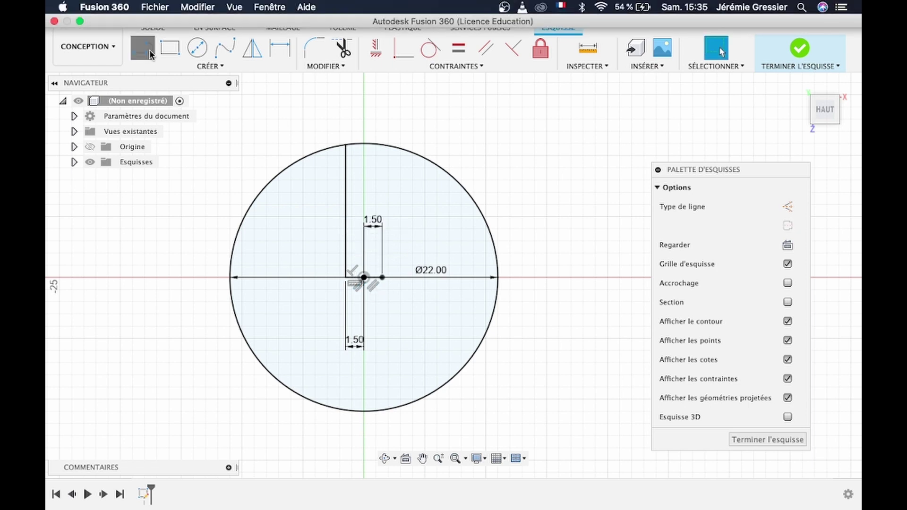
click(382, 146)
key(Escape)
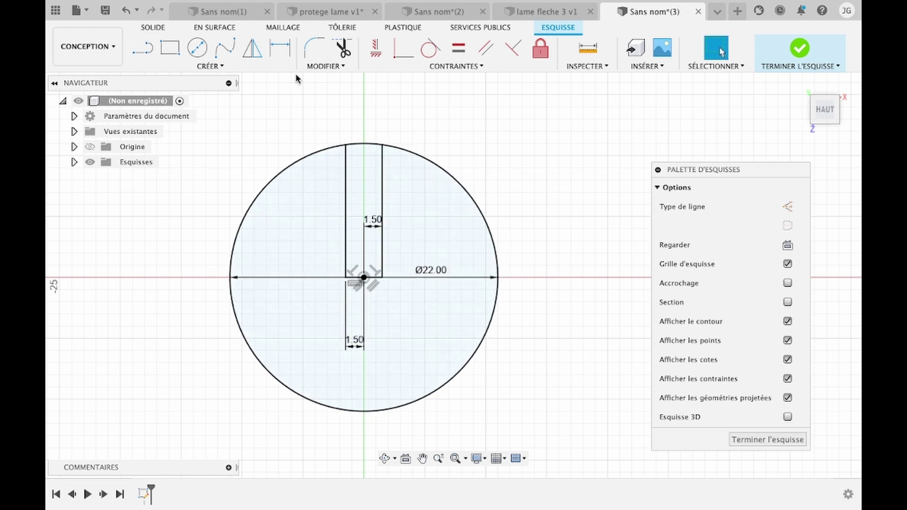
click(261, 67)
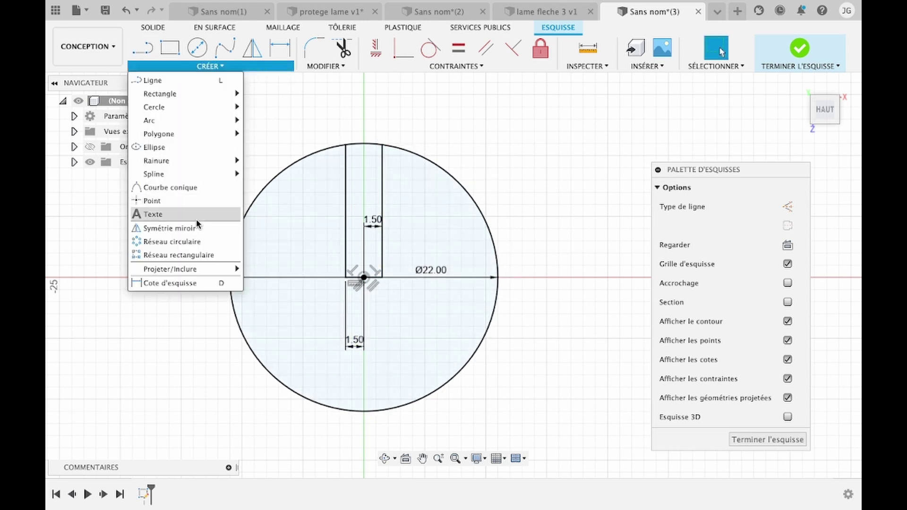
- Circular-pattern the arm lines 3 times with full spacing around the circle's centre
click(192, 239)
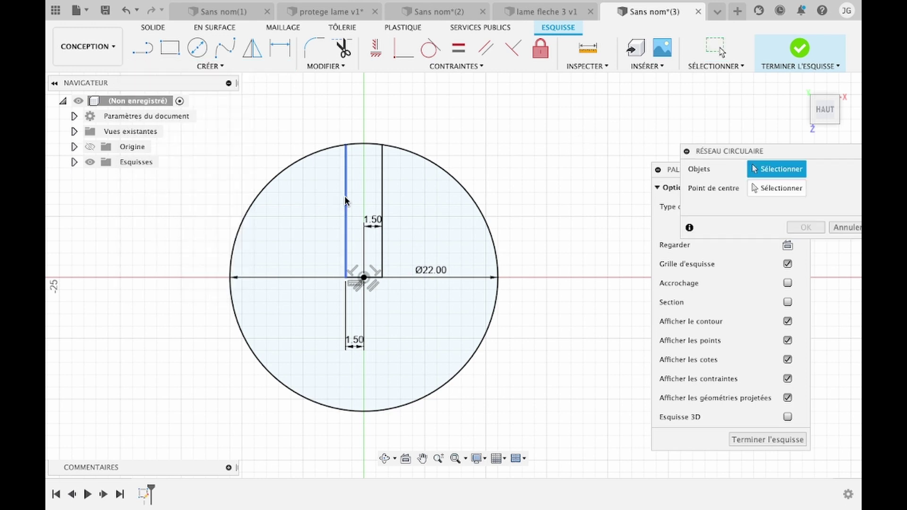
click(345, 197)
click(356, 278)
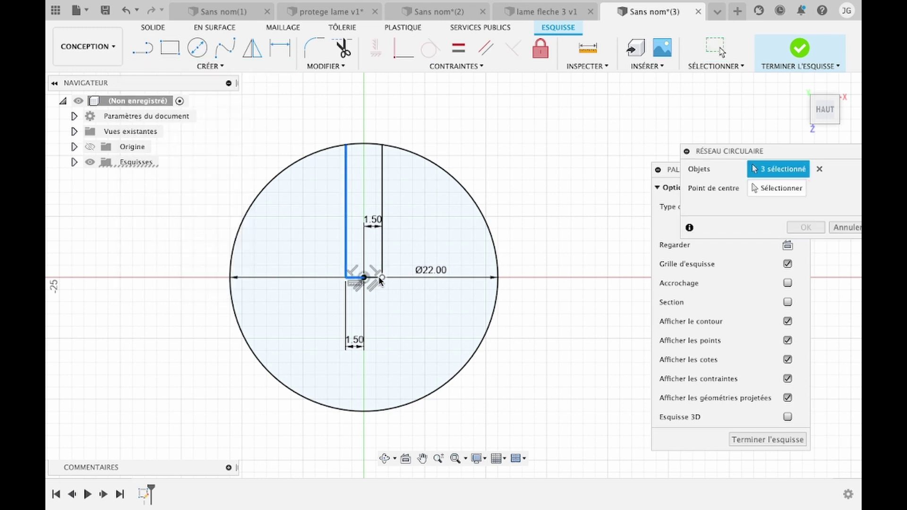
click(373, 278)
click(383, 264)
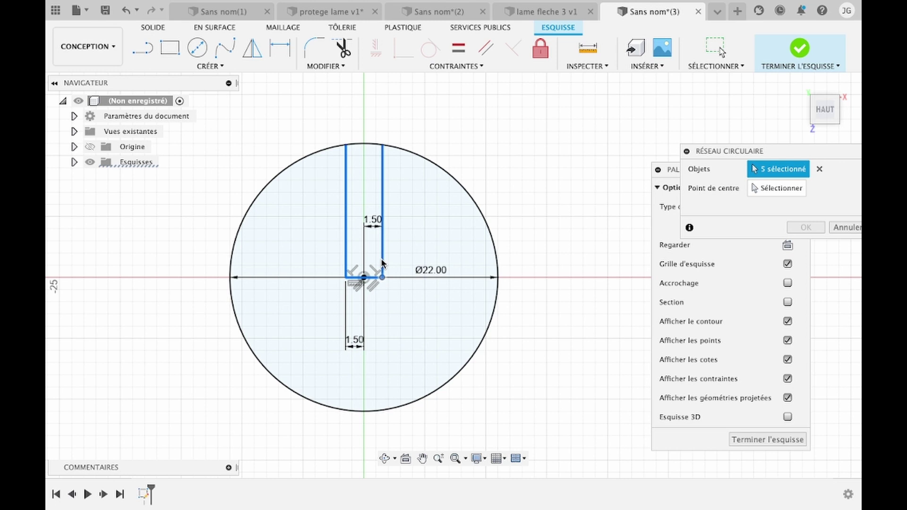
click(777, 188)
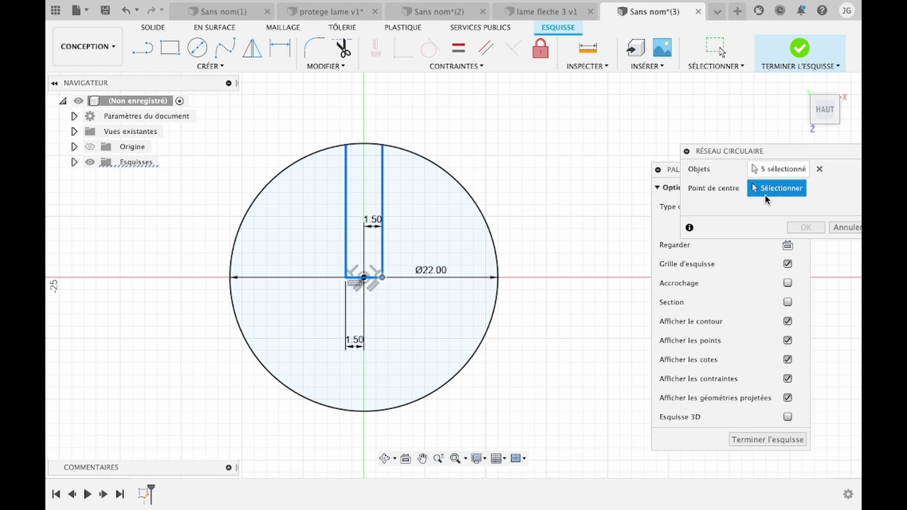
click(363, 279)
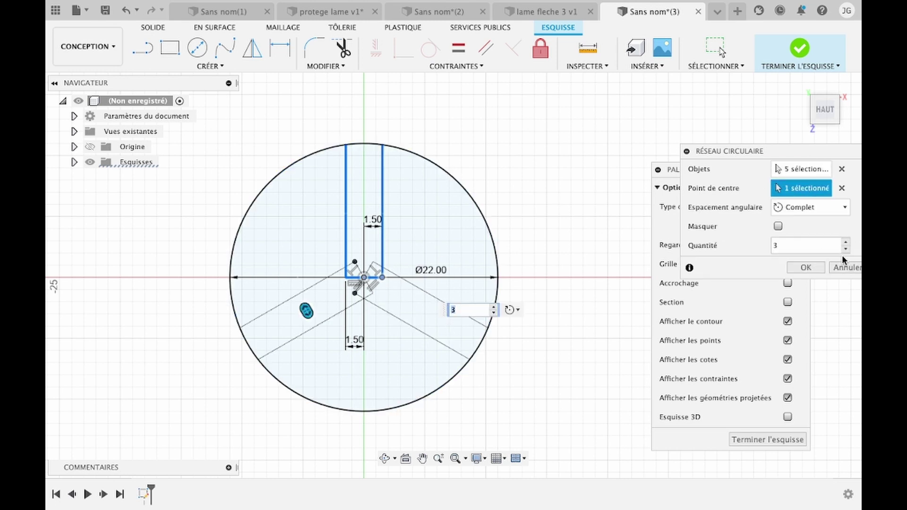
click(806, 267)
- Trim the overlapping line segments where the three arms meet at the centre
key(t)
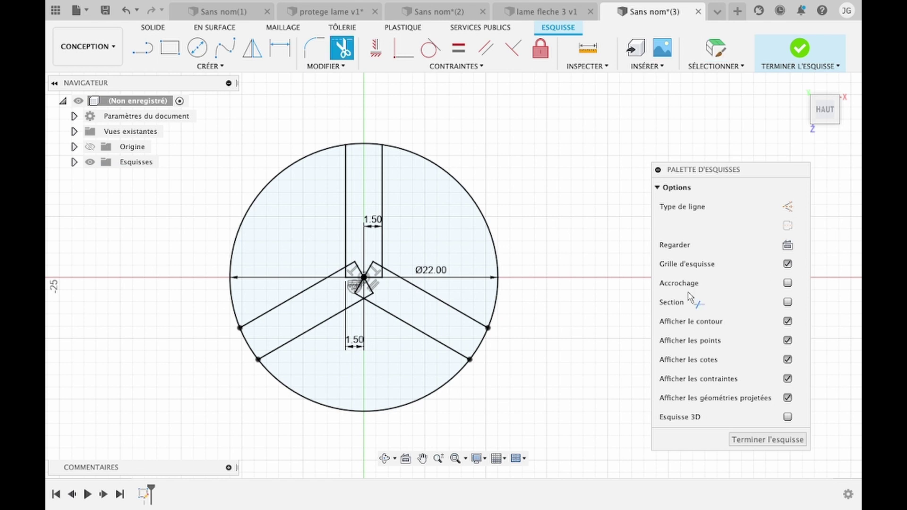
scroll(468, 263, up, 2)
scroll(467, 263, up, 2)
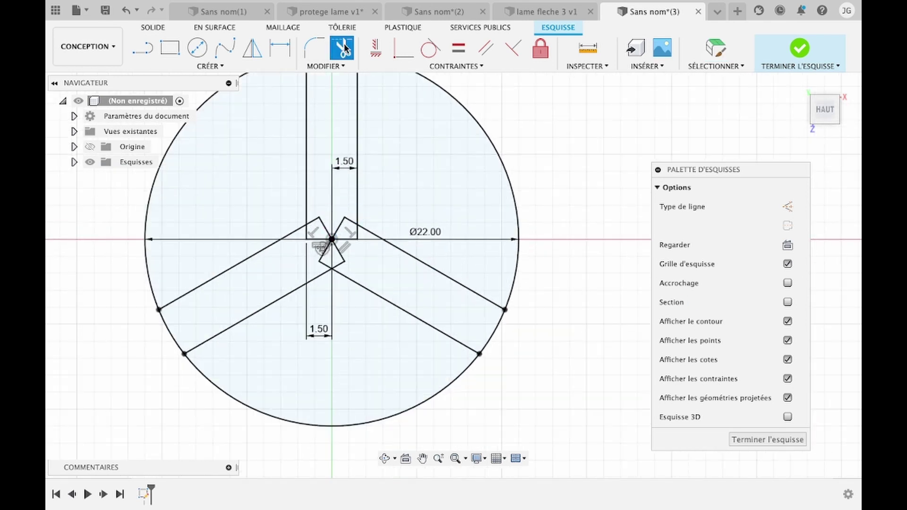
click(341, 66)
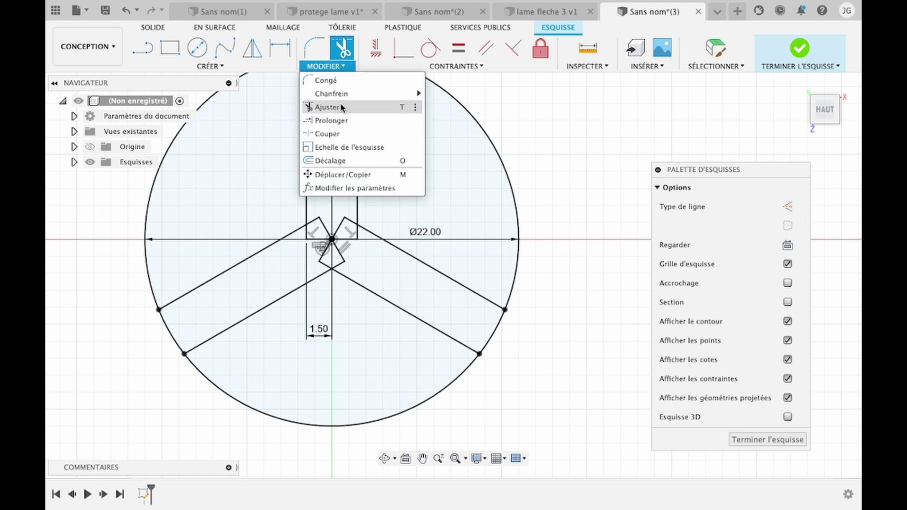
click(368, 106)
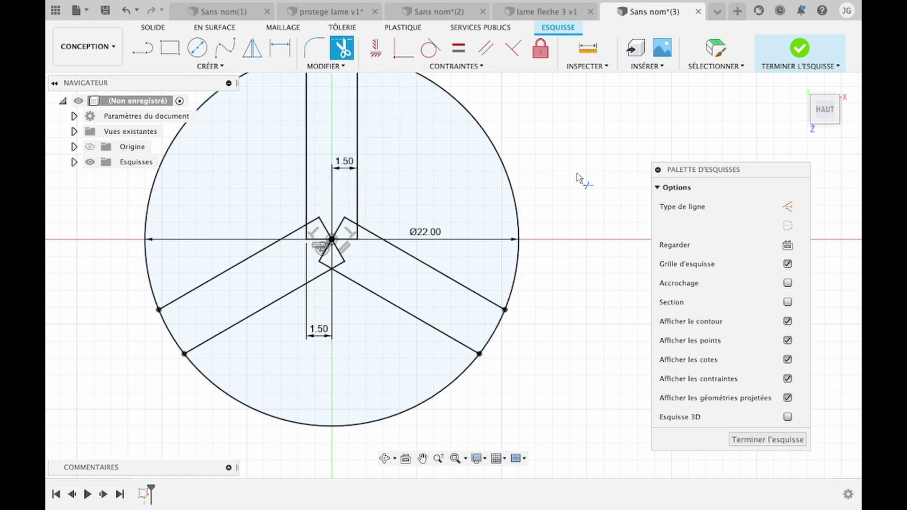
click(321, 228)
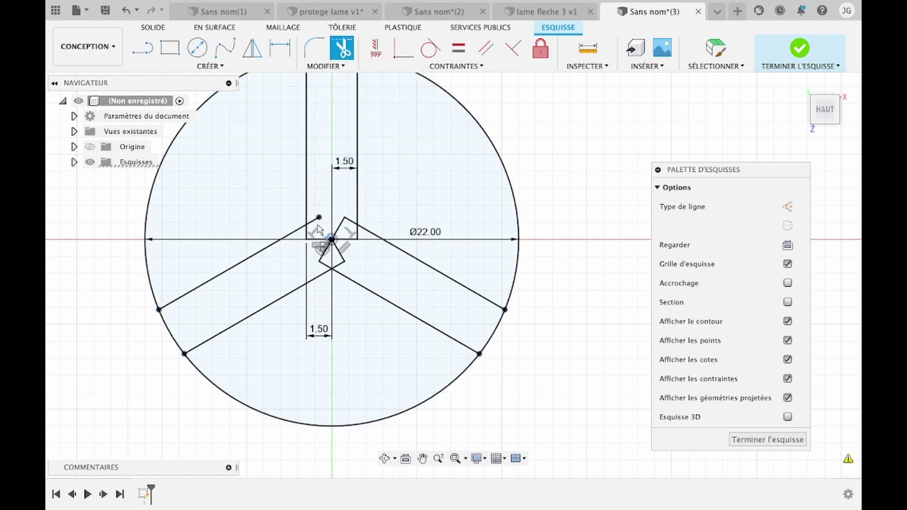
click(342, 231)
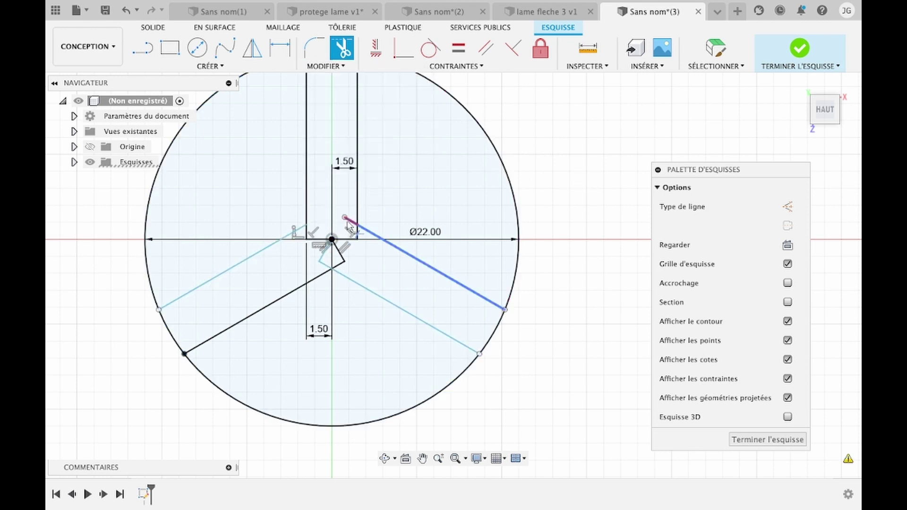
click(338, 254)
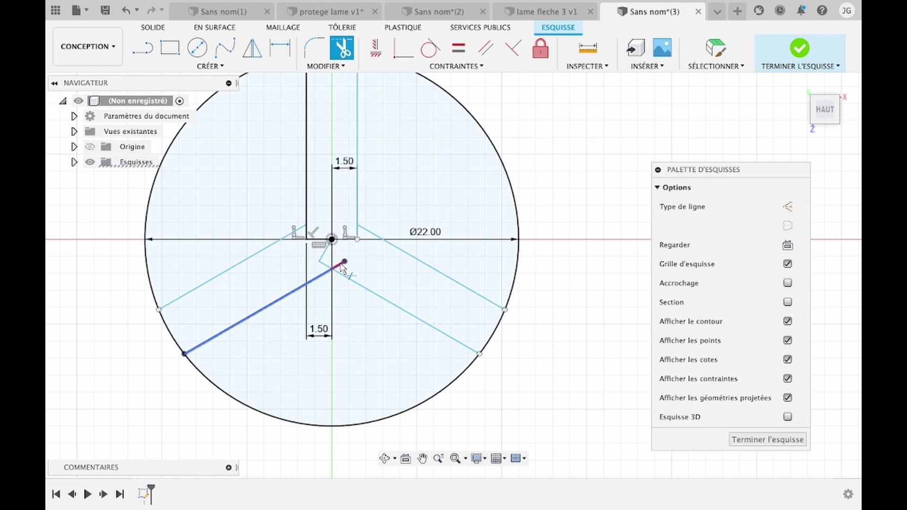
click(322, 265)
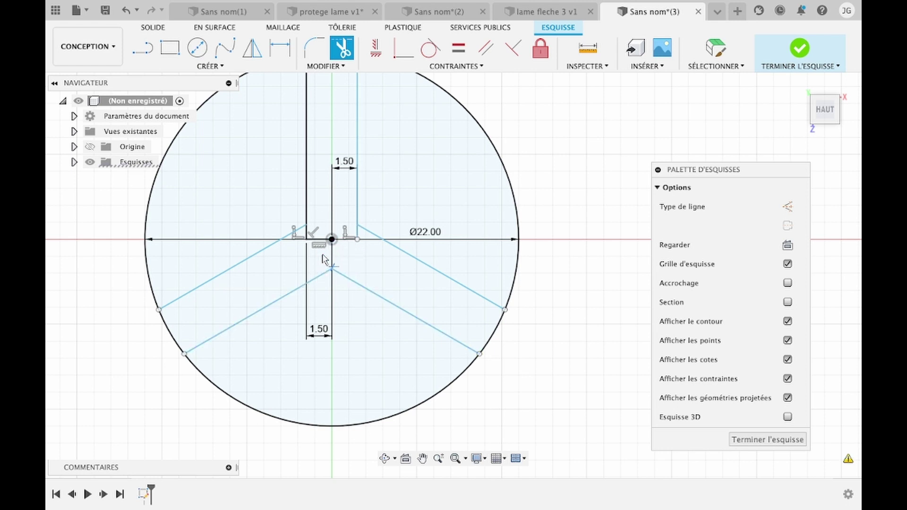
click(358, 234)
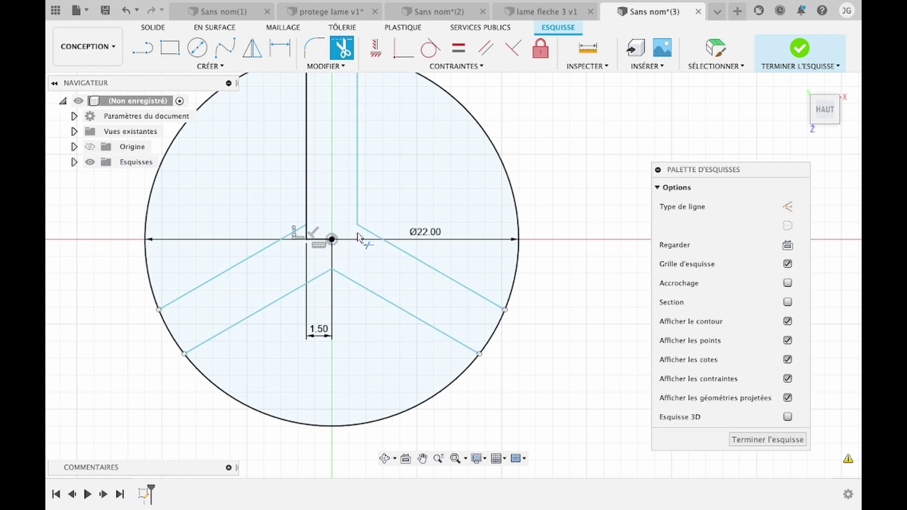
click(303, 228)
key(Escape)
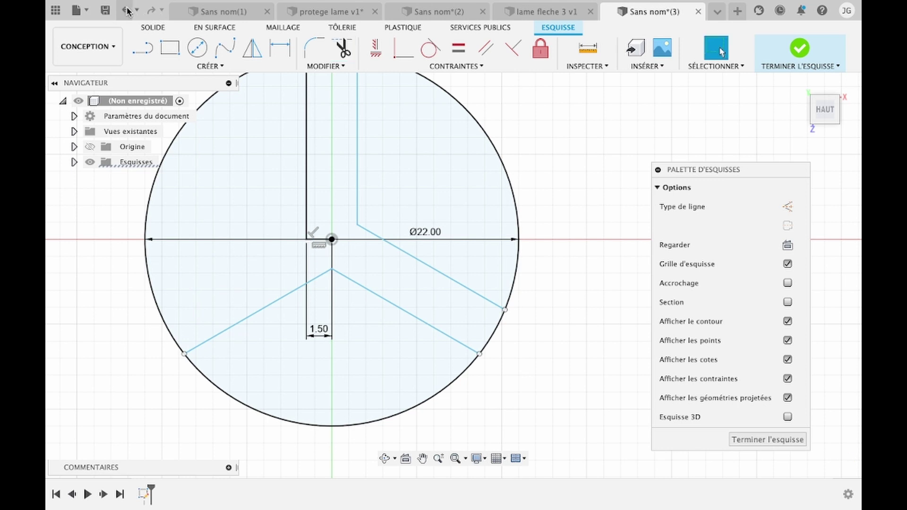
- Undo the wrong arm trim, trim the last two centre stubs, and finish the sketch
click(127, 11)
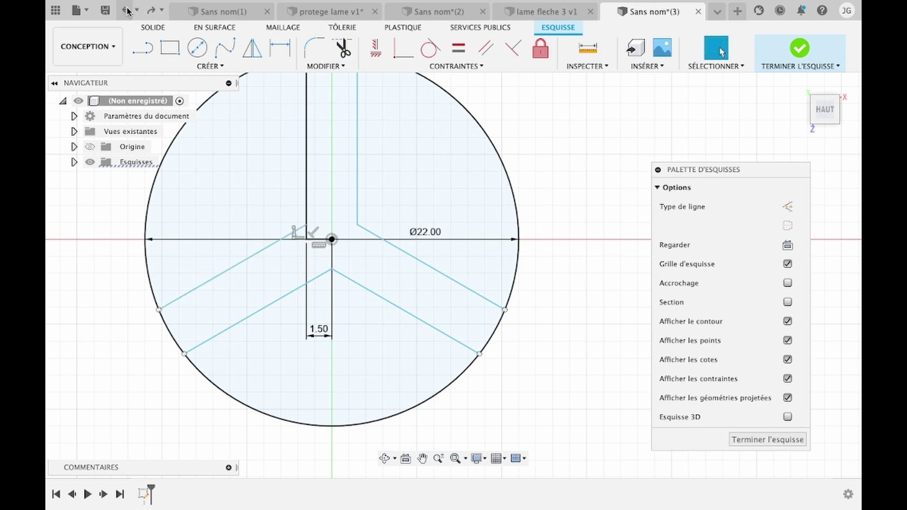
key(t)
click(308, 235)
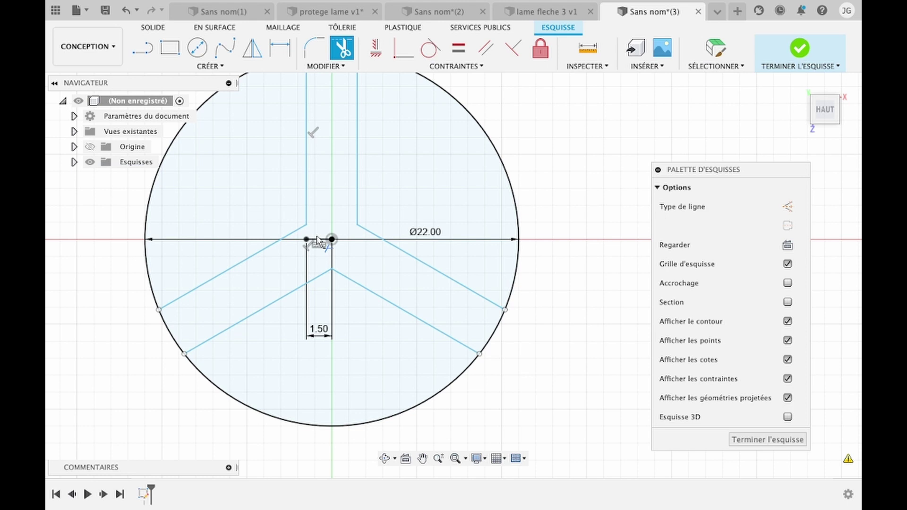
click(317, 240)
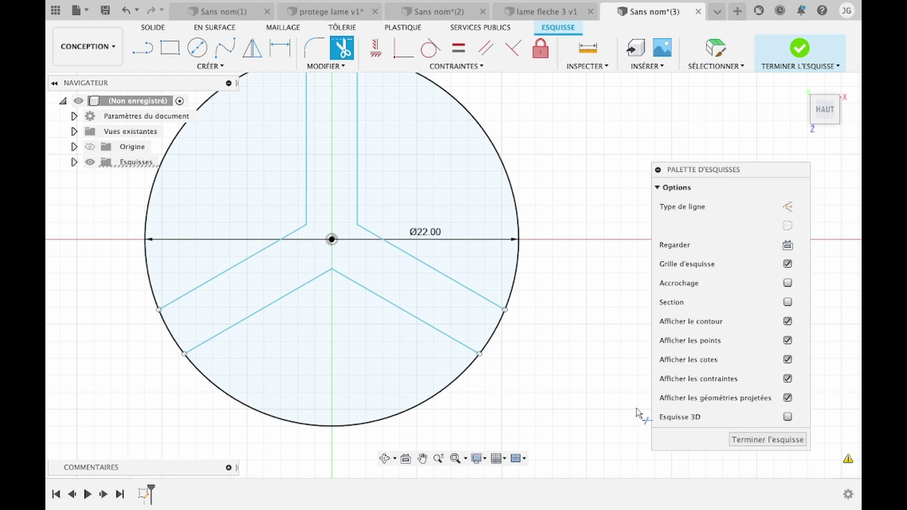
click(749, 442)
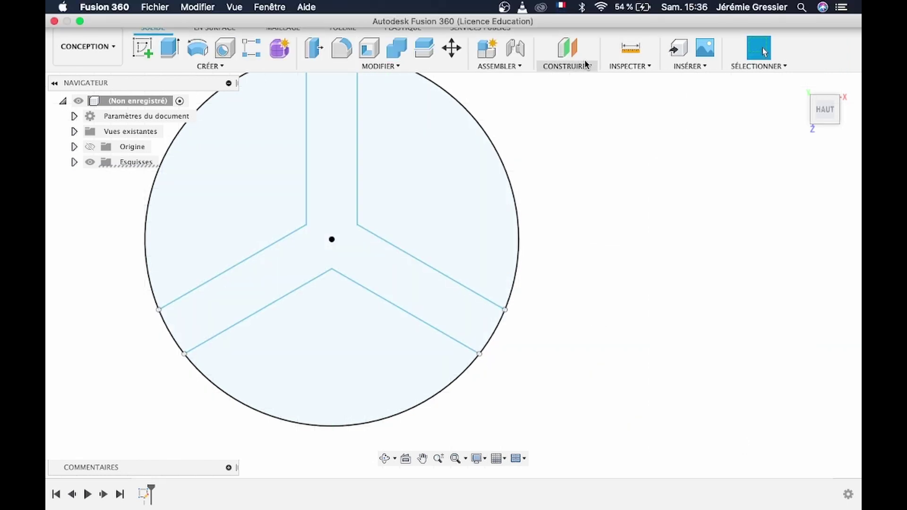
- Create a construction plane offset 10 mm from the three-arm sketch
click(583, 65)
click(586, 80)
click(314, 231)
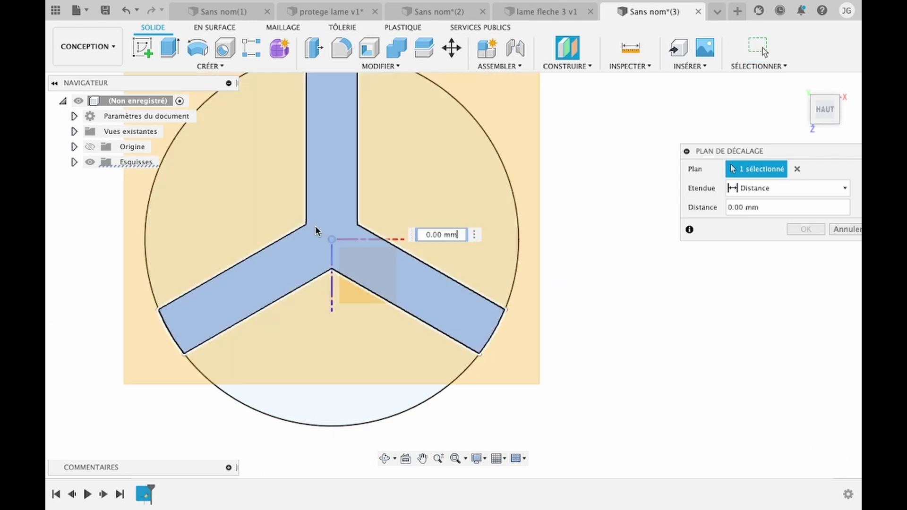
text(1)
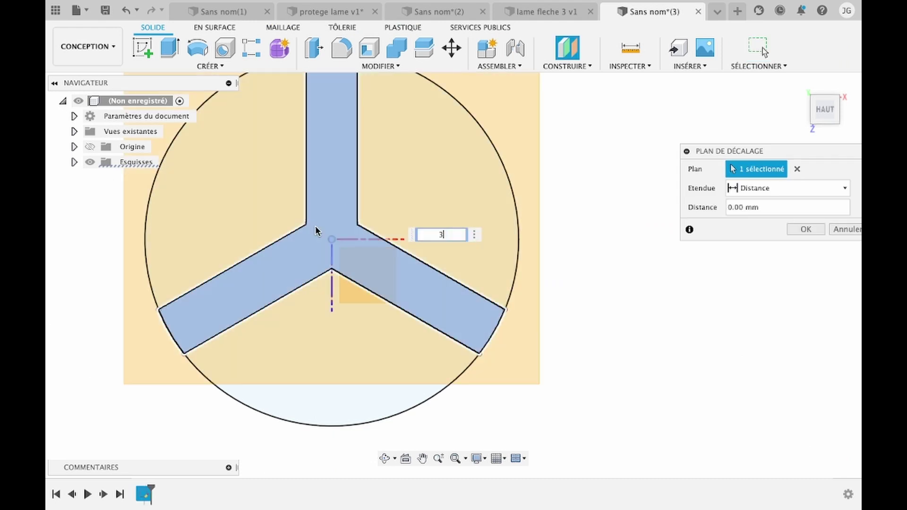
text(0)
key(Return)
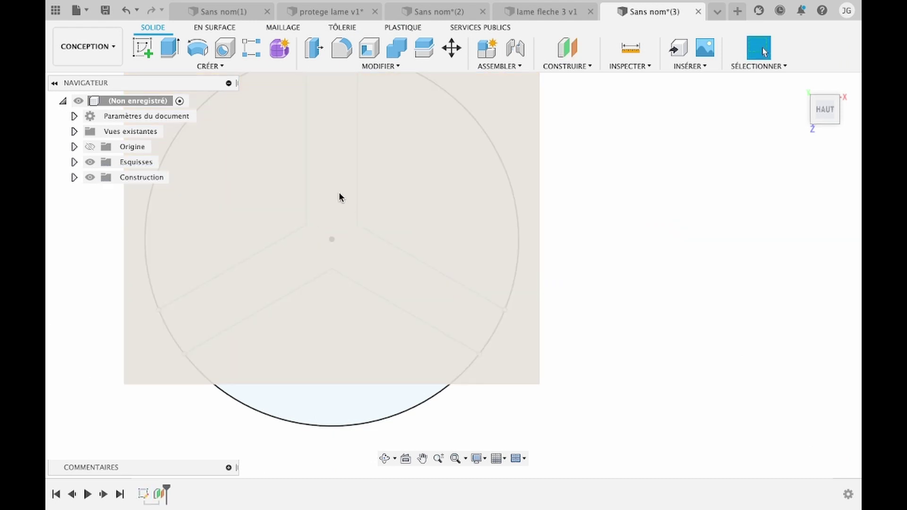
click(143, 50)
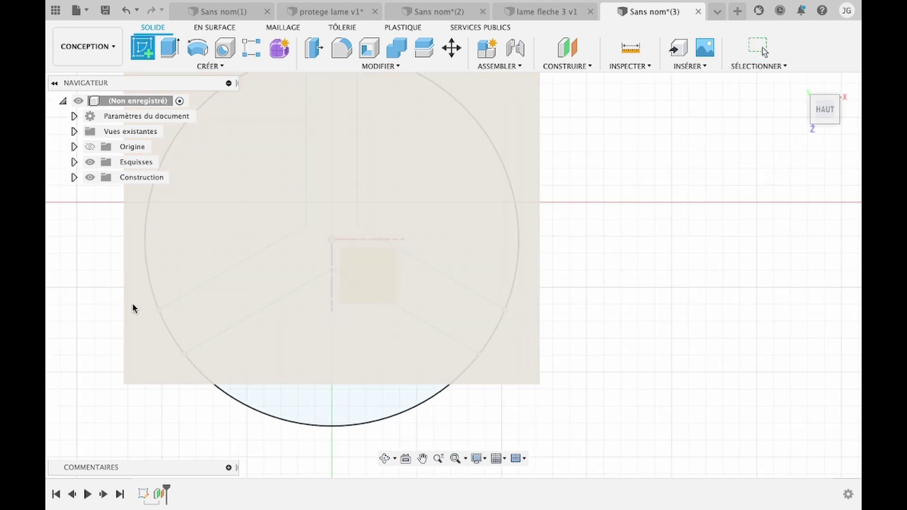
- Start a new sketch on the offset plane and tilt the view
click(132, 319)
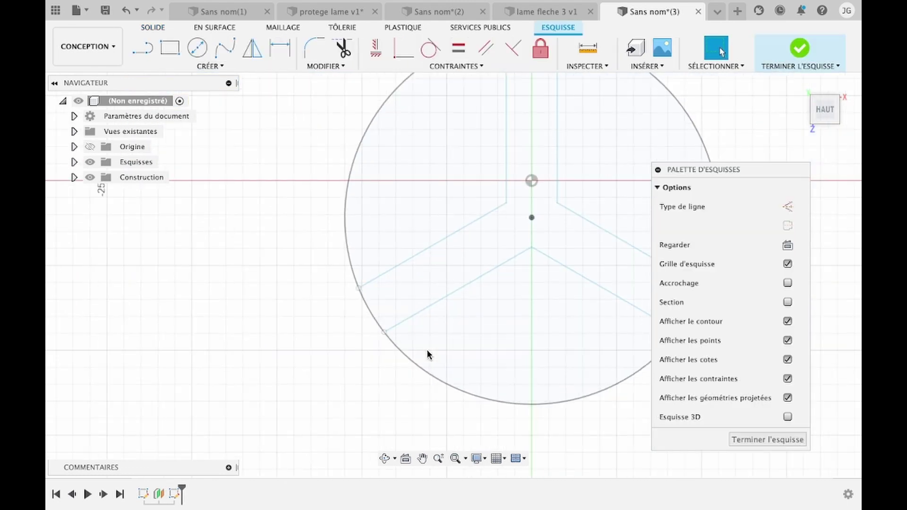
click(385, 458)
mouse_move(498, 285)
mouse_down()
mouse_move(493, 259)
mouse_move(499, 290)
mouse_up()
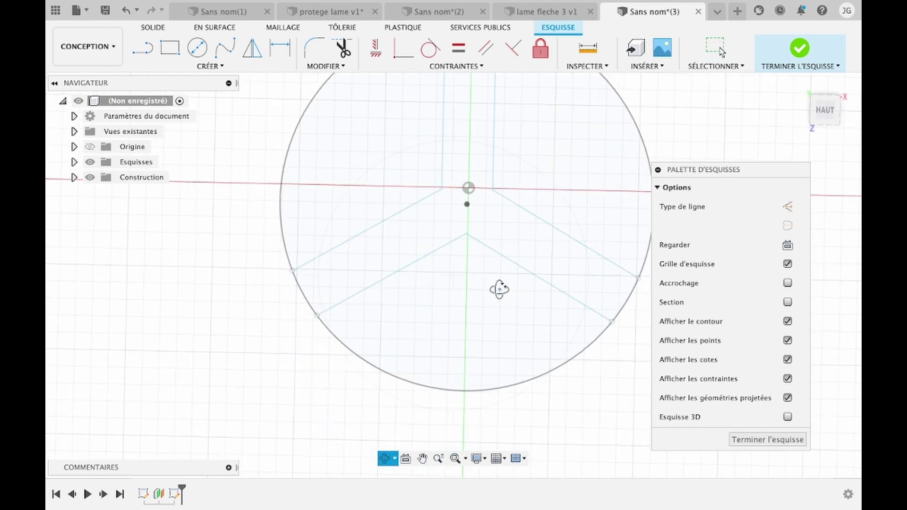
key(Escape)
- Draw a 5 mm diameter circle centred on the origin and orbit to check it
click(200, 54)
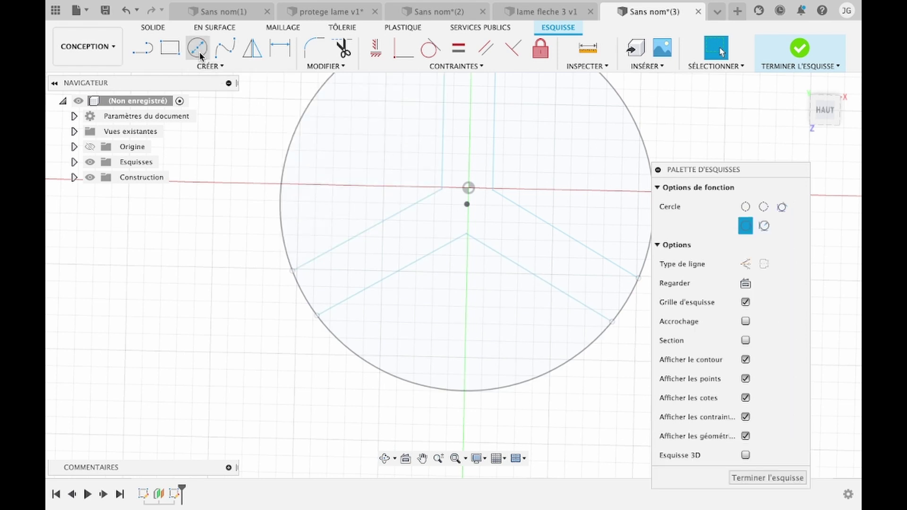
click(469, 187)
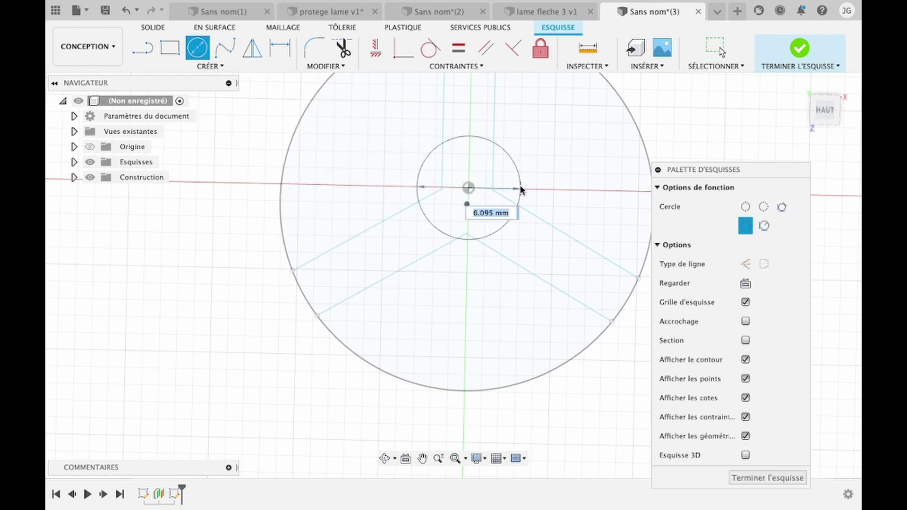
text(5)
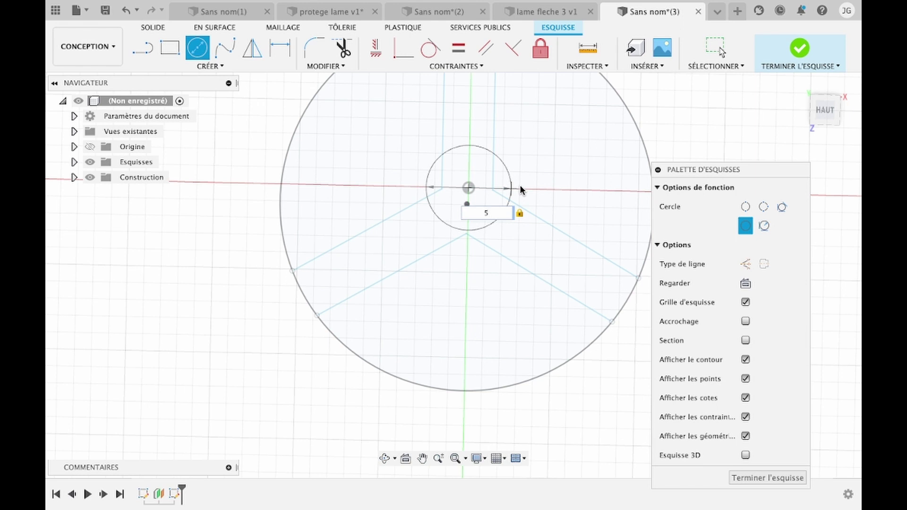
key(BackSpace)
text(5)
key(Return)
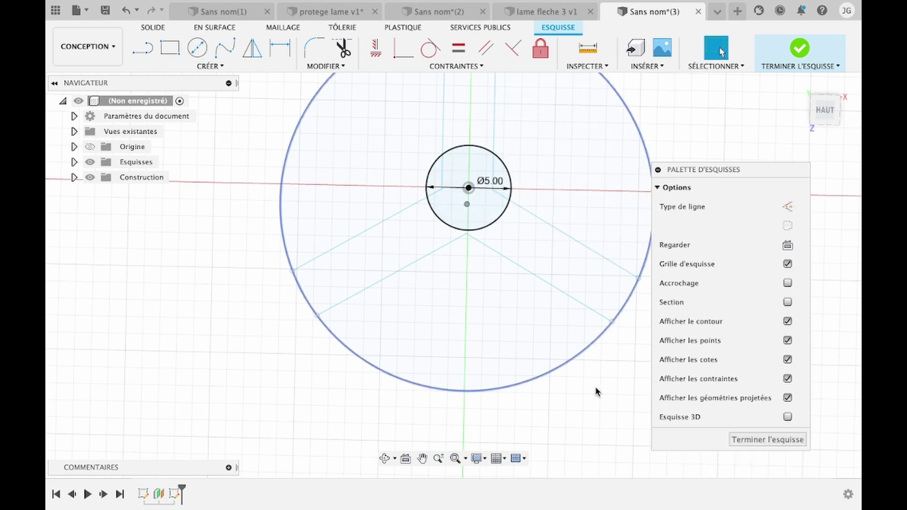
click(385, 458)
drag(481, 324, 488, 276)
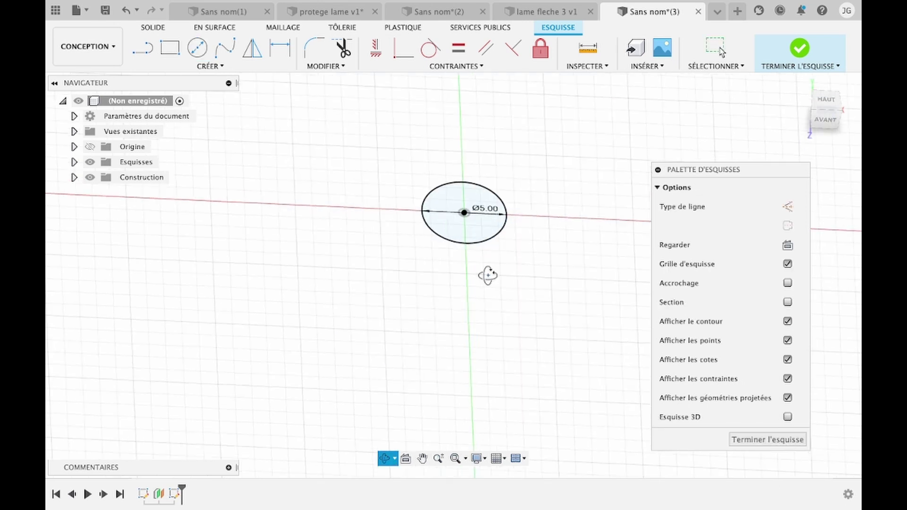
key(Escape)
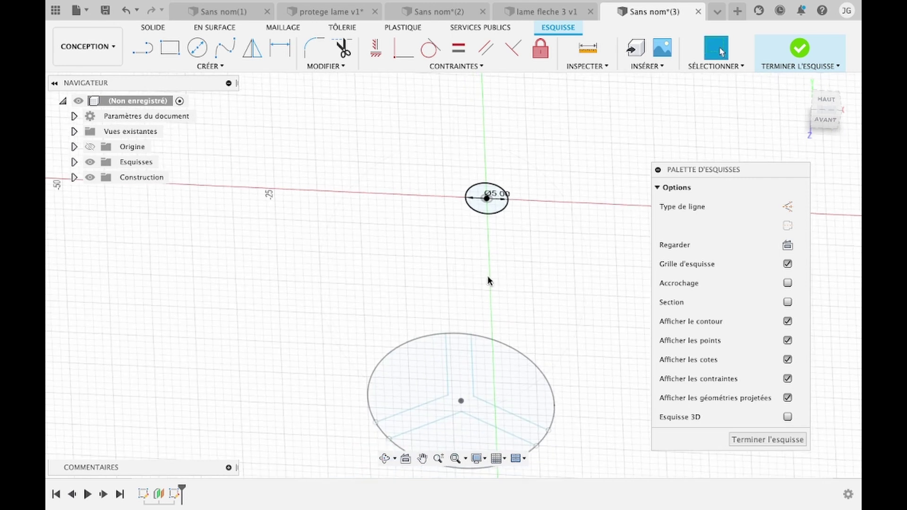
- Loft a solid from the 5 mm circle down to the three-arm profile
click(766, 440)
click(233, 70)
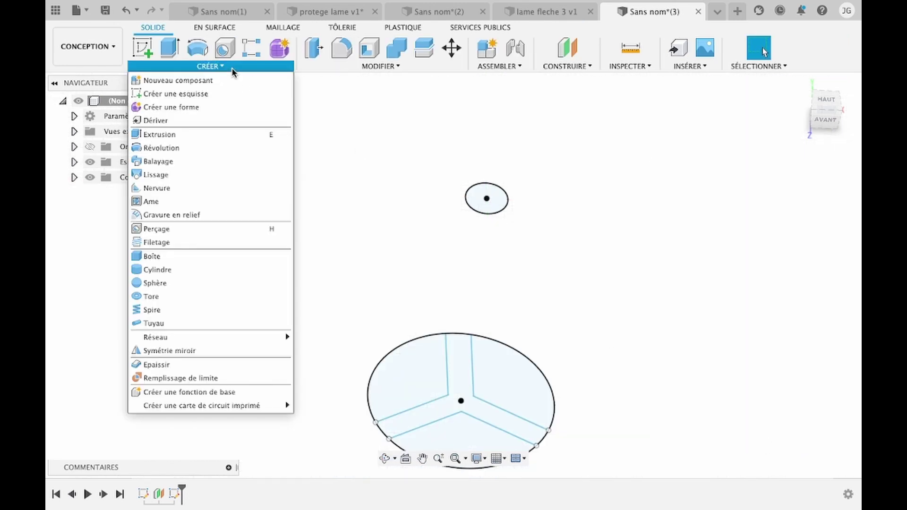
key(Escape)
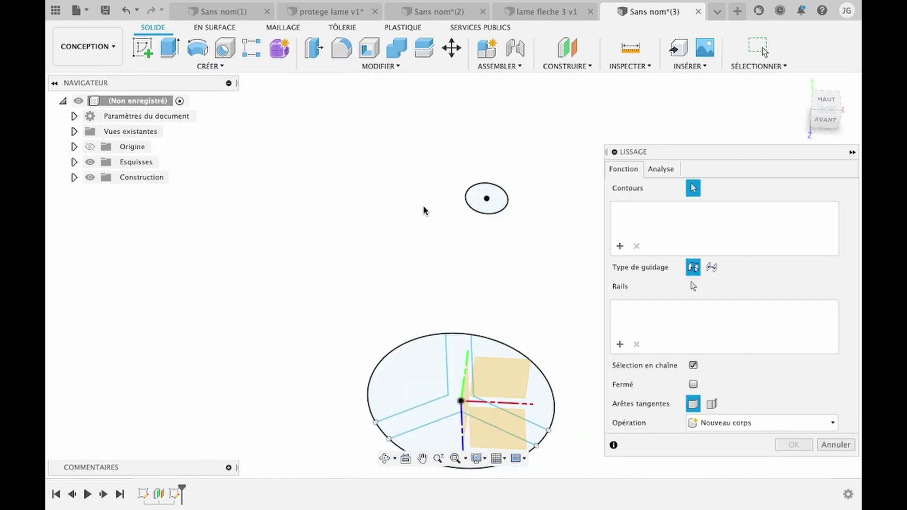
click(483, 198)
click(453, 363)
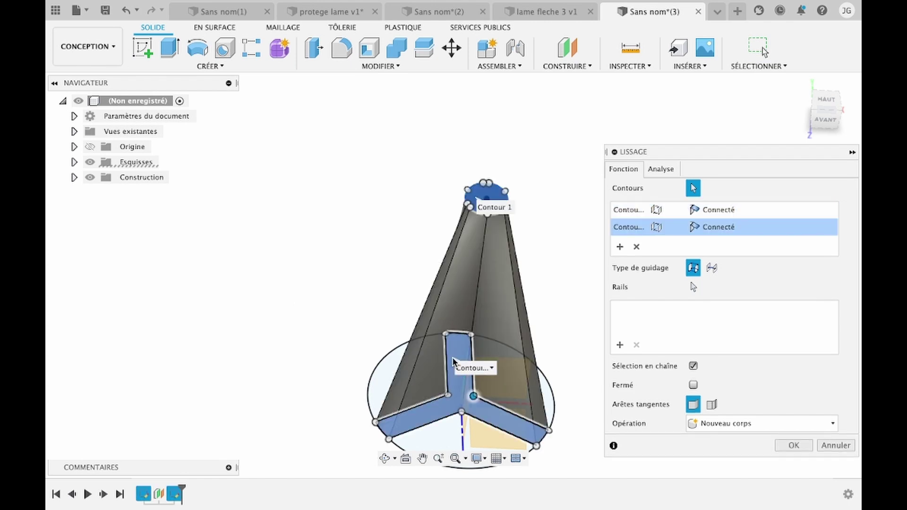
click(797, 446)
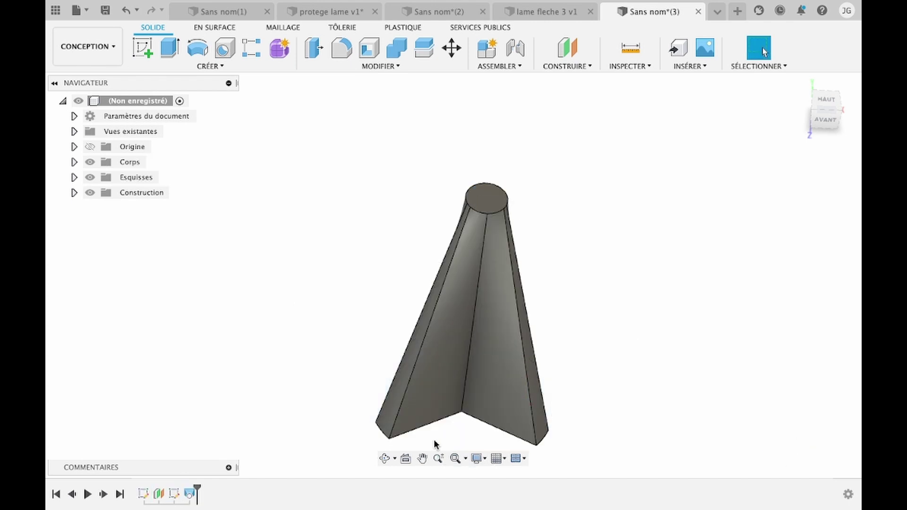
click(385, 458)
mouse_move(526, 265)
mouse_down()
mouse_move(509, 258)
mouse_move(518, 263)
mouse_up()
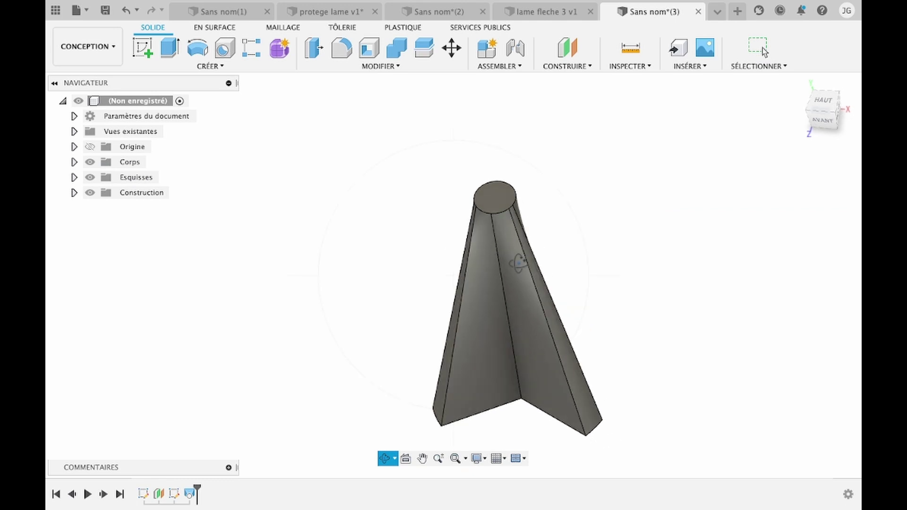
key(Escape)
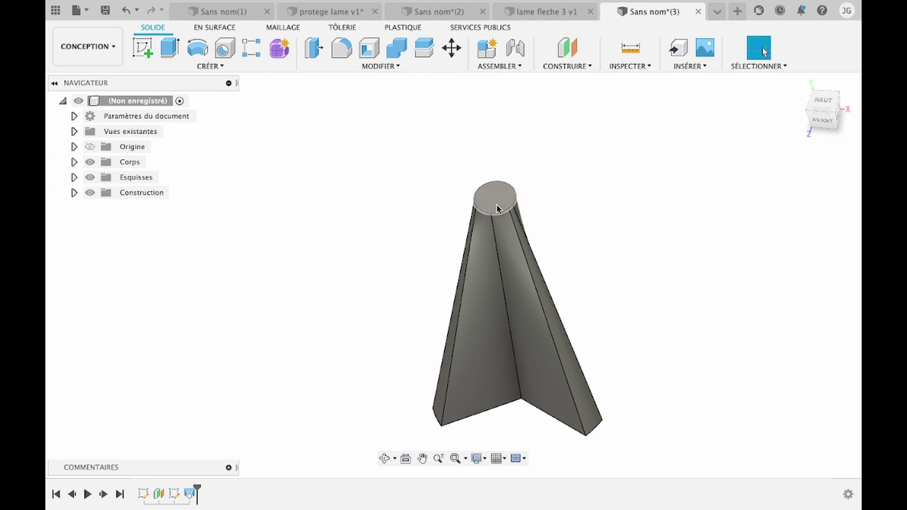
scroll(471, 194, up, 3)
drag(419, 165, 602, 276)
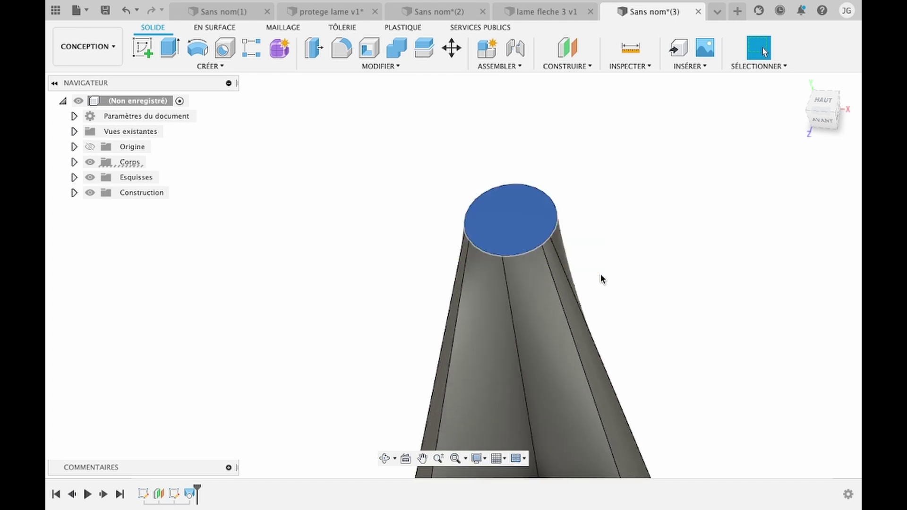
- Fillet the body's top face edge with a 1 mm radius
click(350, 46)
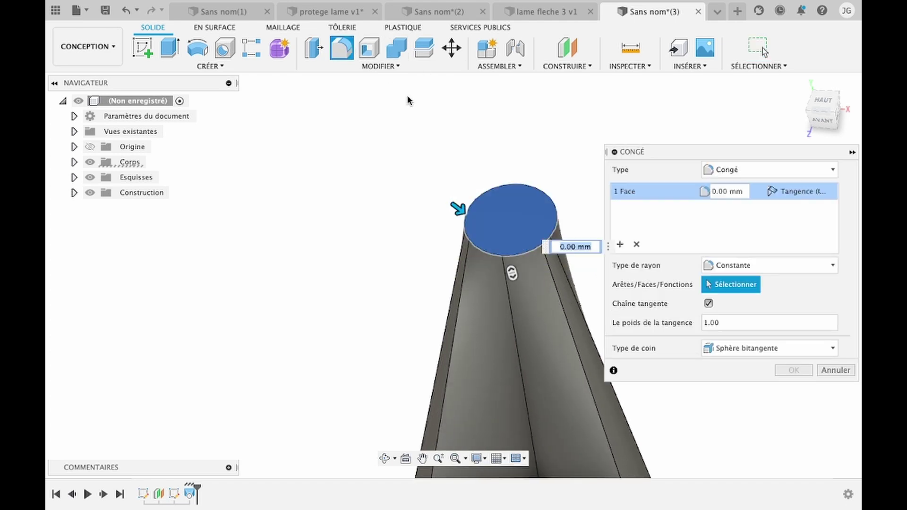
text(1)
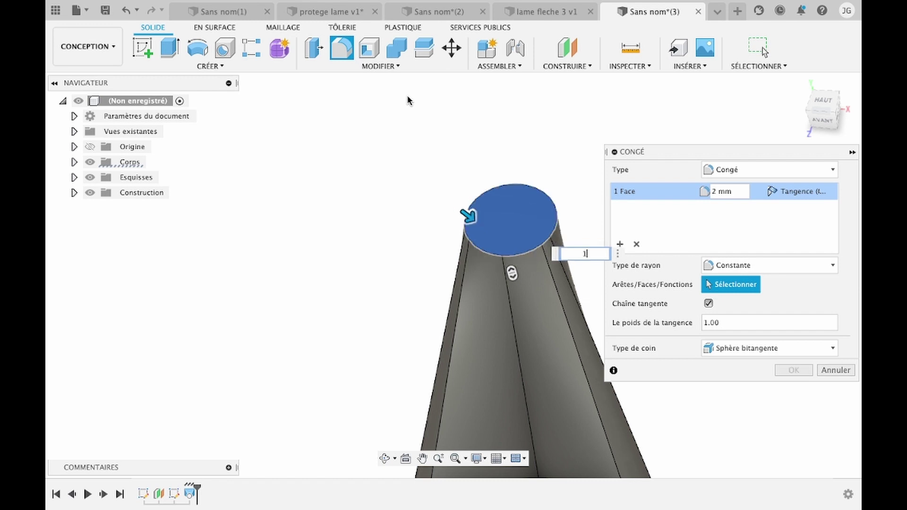
click(784, 370)
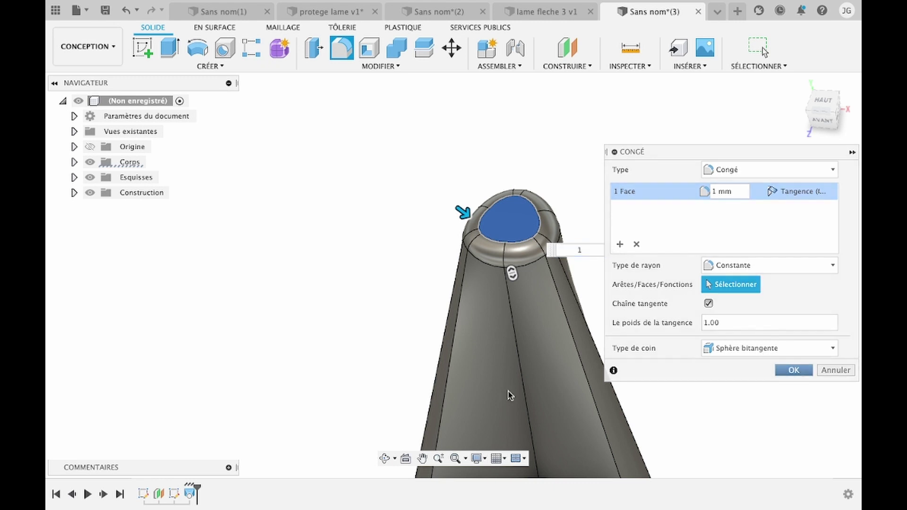
click(384, 459)
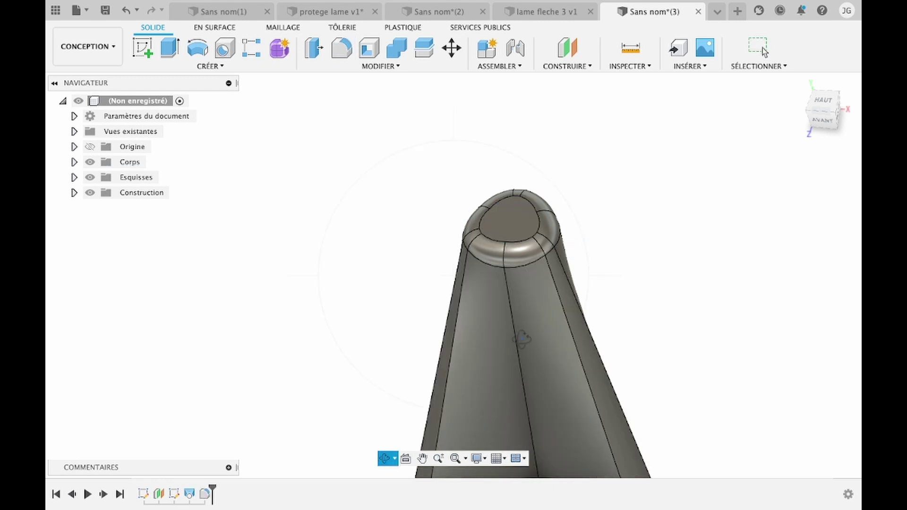
mouse_move(524, 341)
mouse_down()
mouse_move(540, 296)
mouse_move(538, 241)
mouse_move(516, 250)
mouse_up()
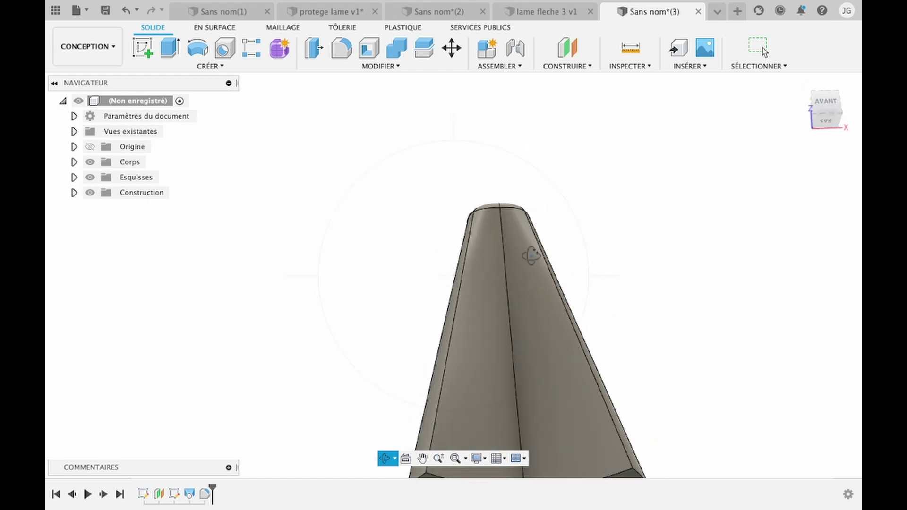
- Shell the body inward with 1 mm walls, opening it through the three-arm base face
key(Escape)
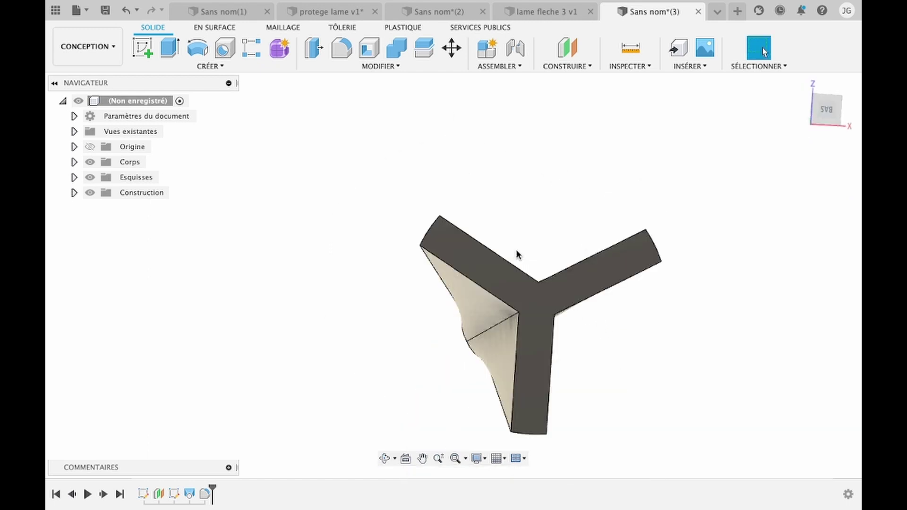
click(372, 51)
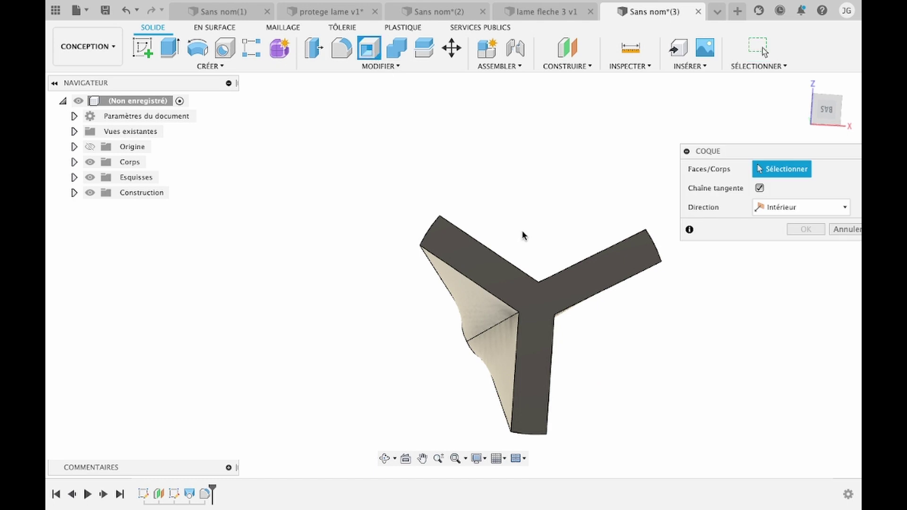
click(543, 319)
text(1)
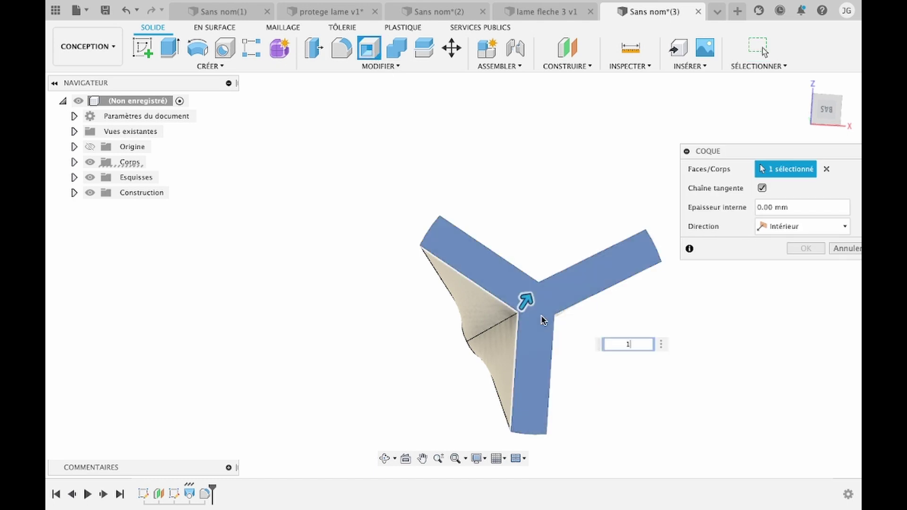
key(Return)
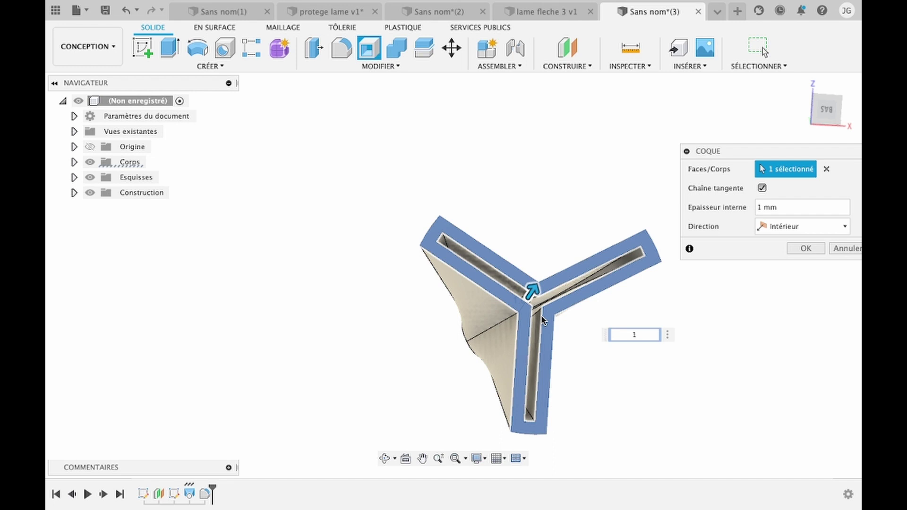
key(Return)
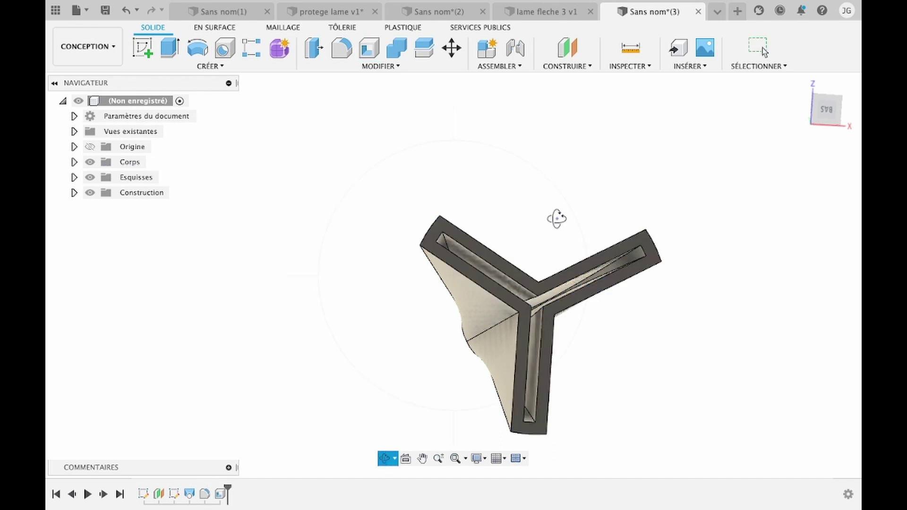
mouse_move(556, 218)
mouse_down()
mouse_move(491, 302)
mouse_move(494, 316)
mouse_move(544, 297)
mouse_move(571, 264)
mouse_move(551, 251)
mouse_move(531, 267)
mouse_move(429, 294)
mouse_move(359, 242)
mouse_move(314, 245)
mouse_up()
- Apply the glossy translucent red plastic appearance to the body and orbit around it
drag(396, 304, 351, 263)
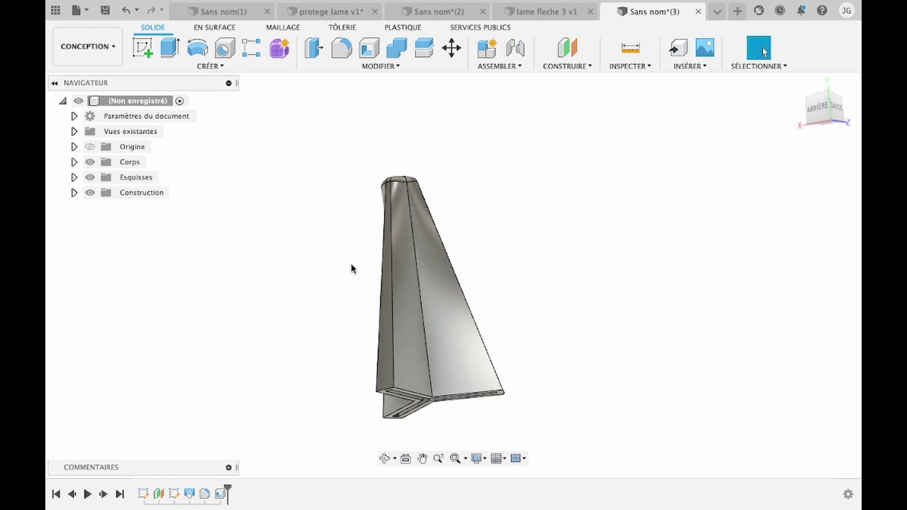
key(a)
scroll(694, 294, down, 2)
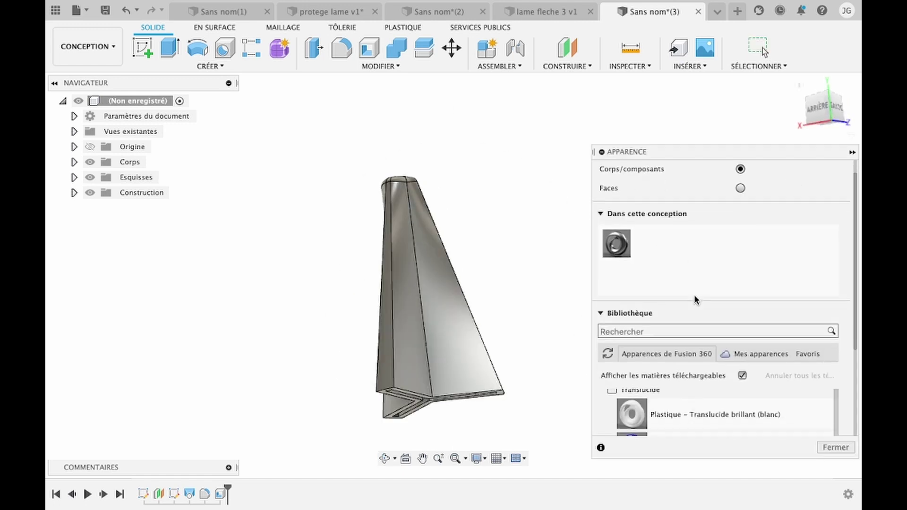
scroll(694, 299, down, 3)
drag(633, 366, 456, 304)
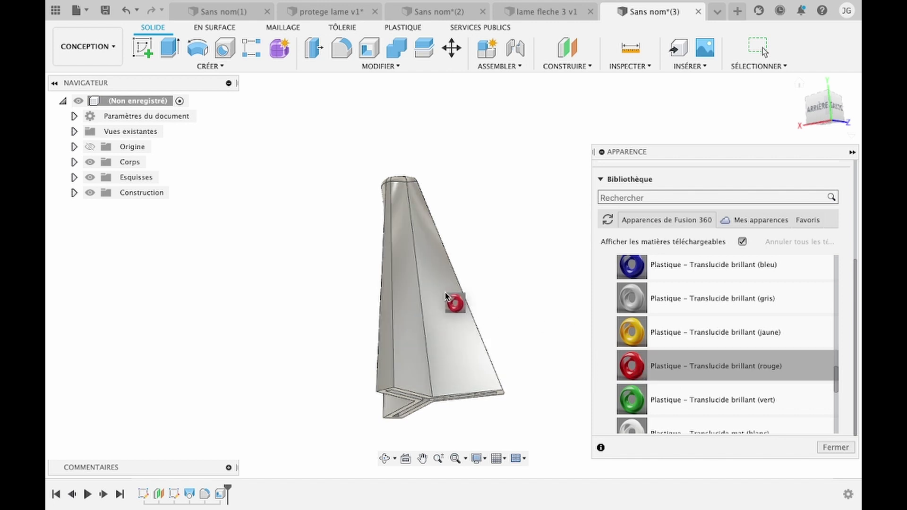
mouse_move(482, 331)
shift+middle_down()
mouse_move(475, 338)
mouse_move(489, 328)
mouse_move(492, 294)
mouse_move(470, 273)
mouse_move(375, 311)
mouse_move(357, 304)
shift+middle_up()
mouse_move(465, 334)
shift+middle_down()
mouse_move(429, 309)
mouse_move(429, 341)
mouse_move(393, 343)
mouse_move(437, 322)
mouse_move(500, 310)
mouse_move(509, 275)
shift+middle_up()
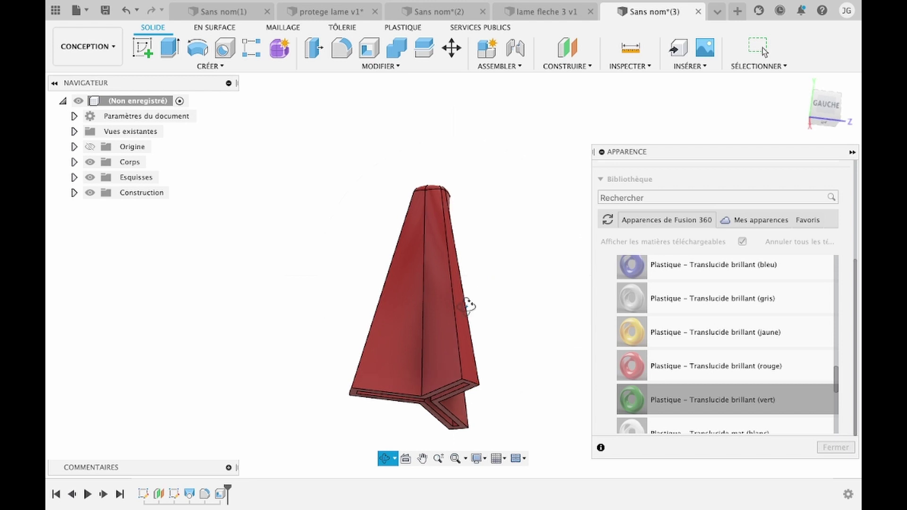